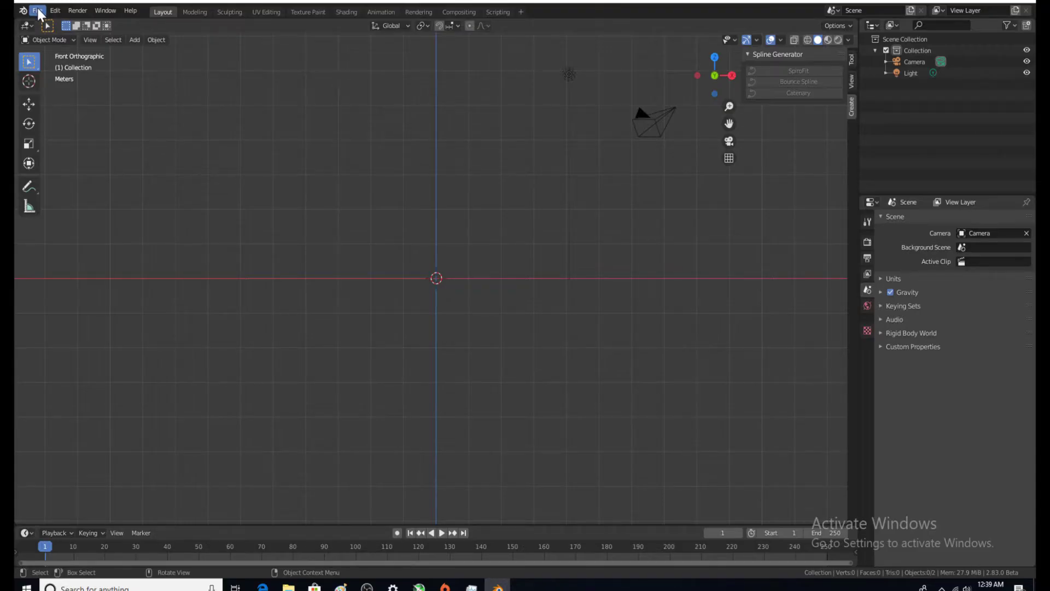
Start a new General file without saving the changes in the current one
click(37, 11)
mouse_move(53, 27)
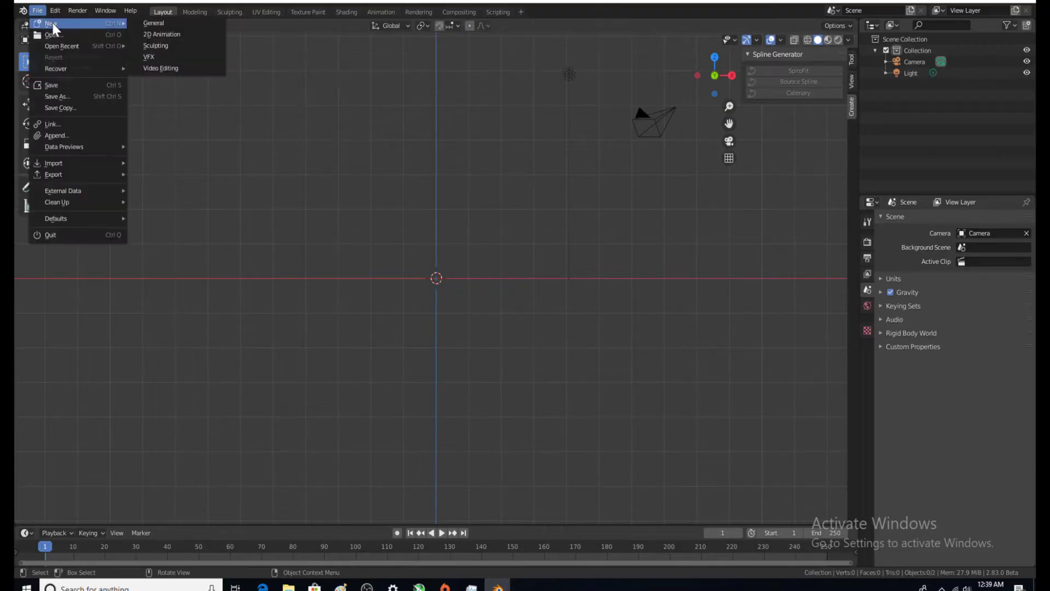
click(156, 24)
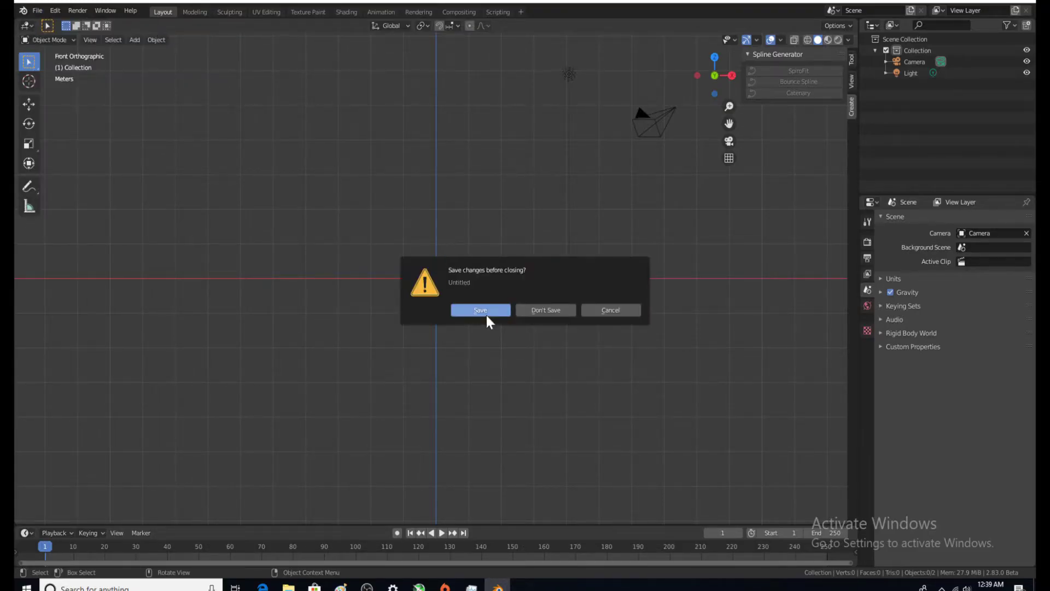
click(537, 311)
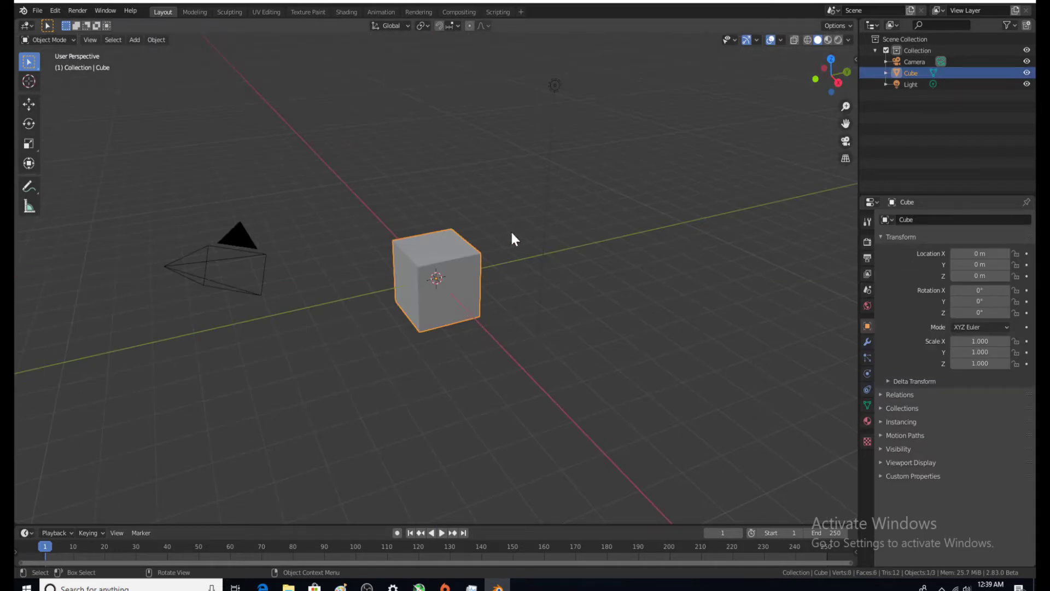
Delete the default cube and add a UV sphere at the scene origin
right_click(917, 72)
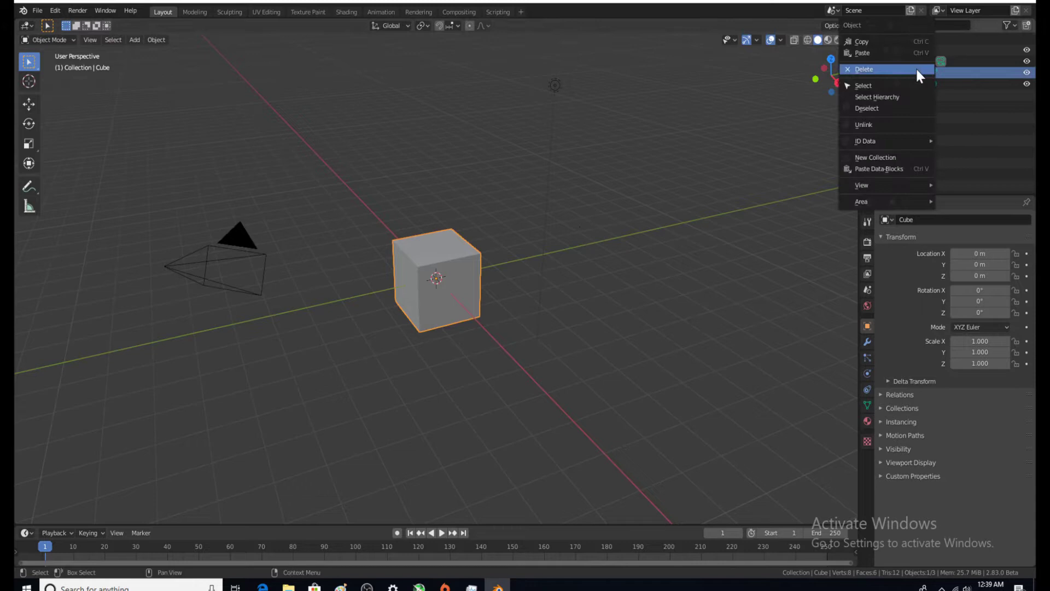
click(904, 70)
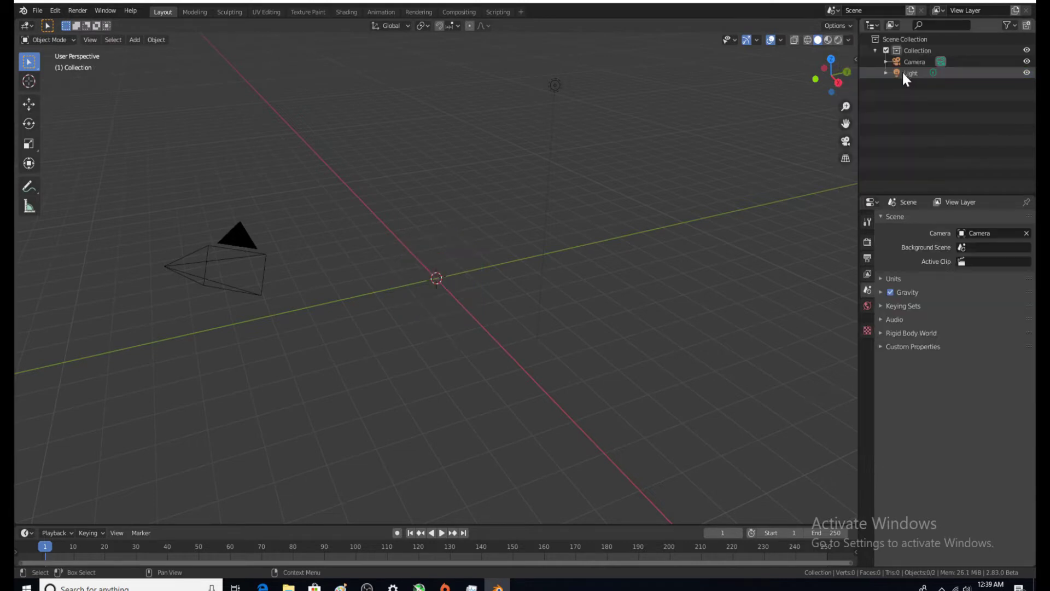
click(137, 41)
mouse_move(156, 52)
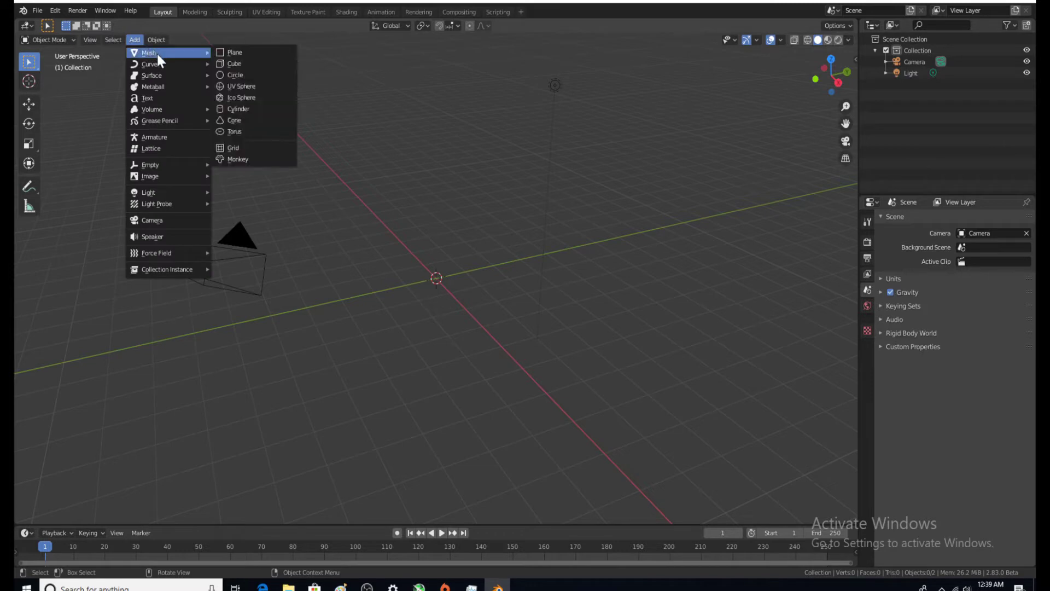
click(248, 87)
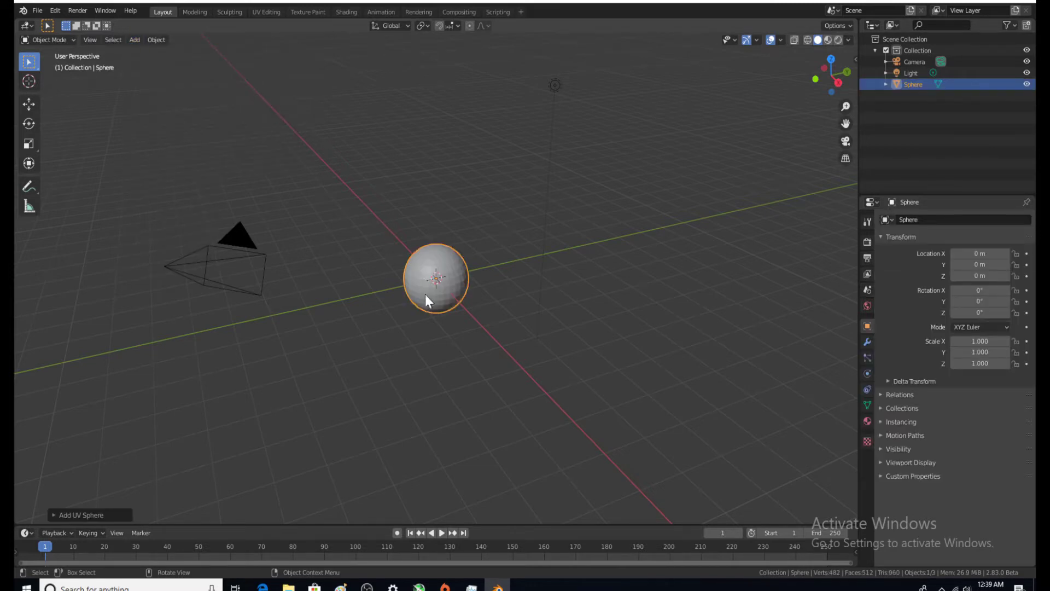
Convert the sphere using the Mesh from Curve/Meta/Surf/Text option
scroll(425, 263, up, 6)
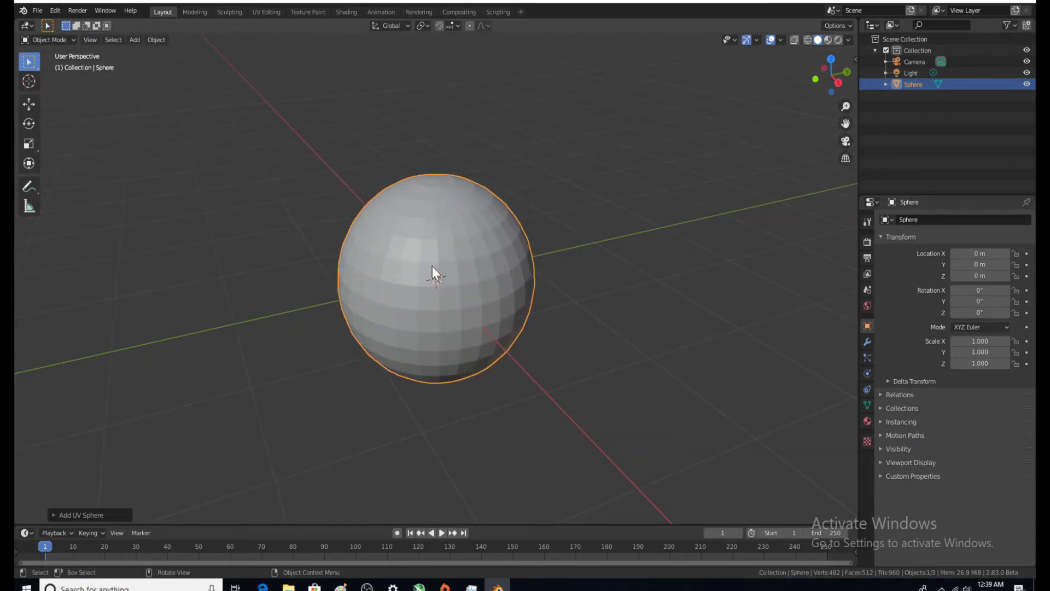
scroll(432, 266, down, 6)
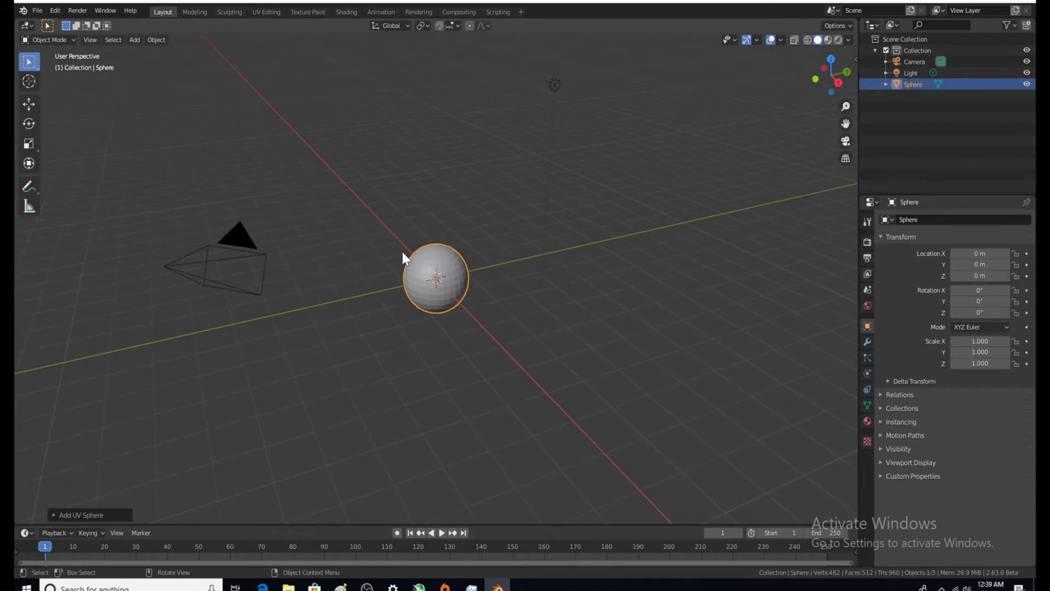
click(156, 40)
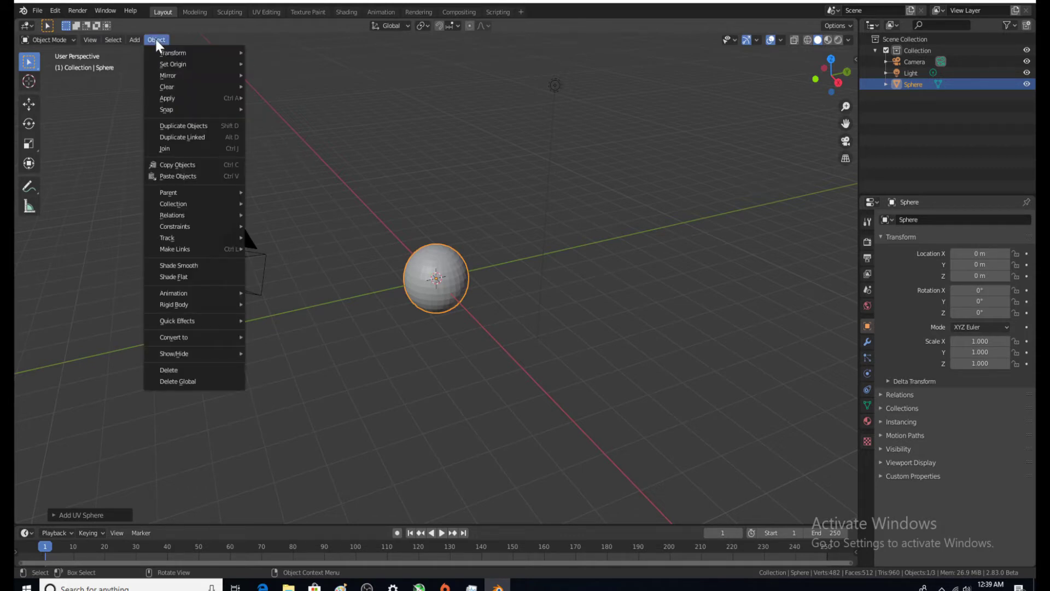
mouse_move(230, 334)
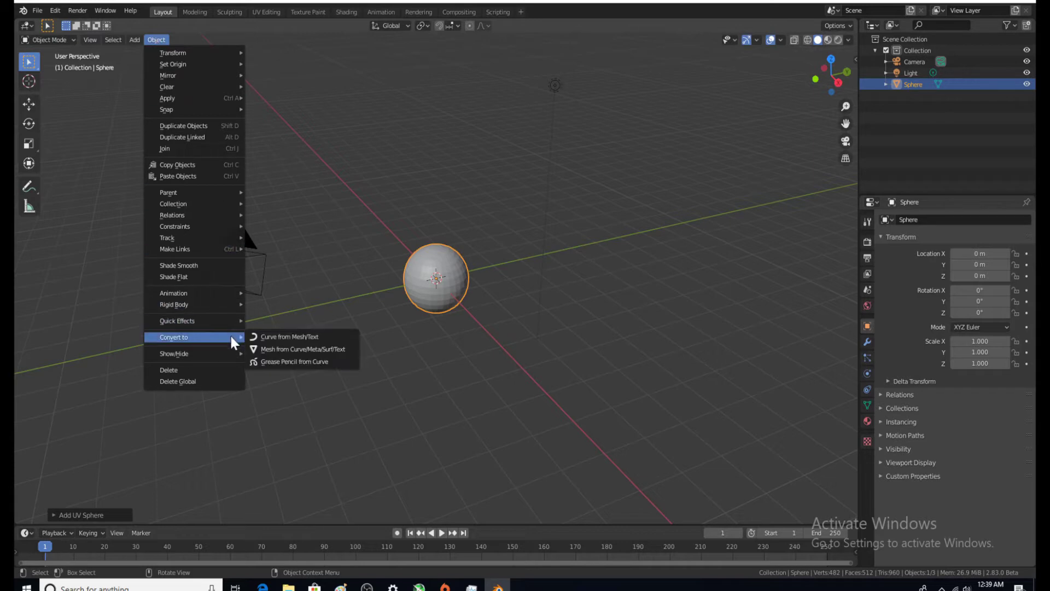
click(325, 351)
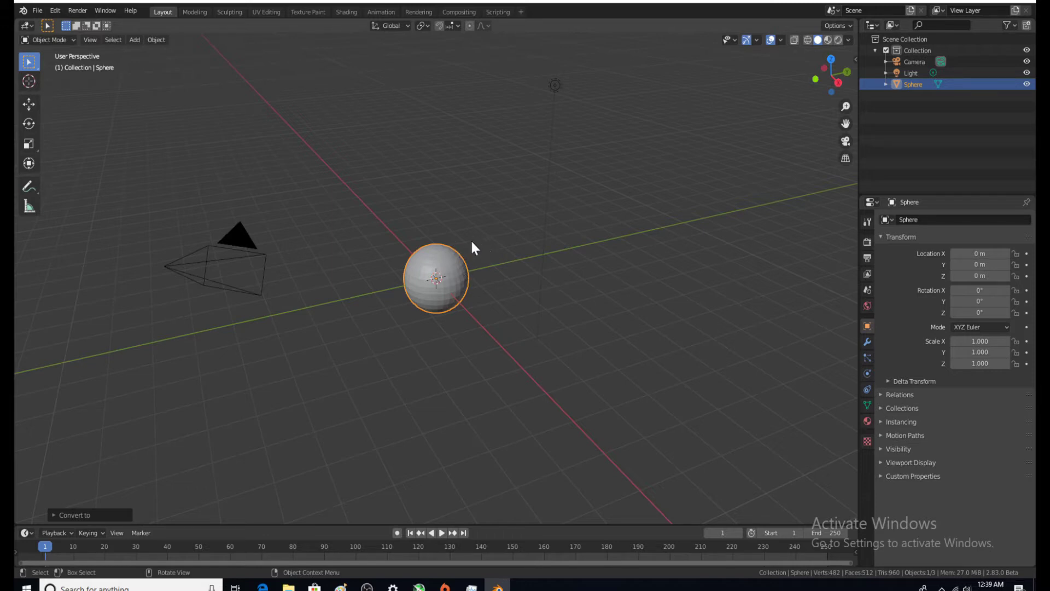
Show the viewport's Create tools and make sure the Add Curve: Extra Objects add-on is enabled in the preferences
click(853, 60)
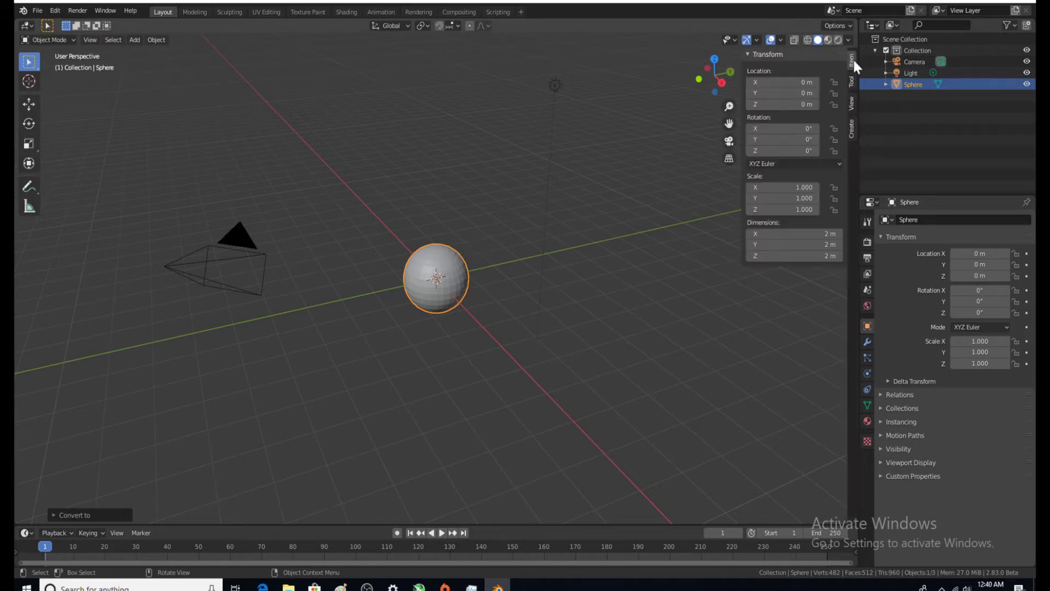
click(851, 130)
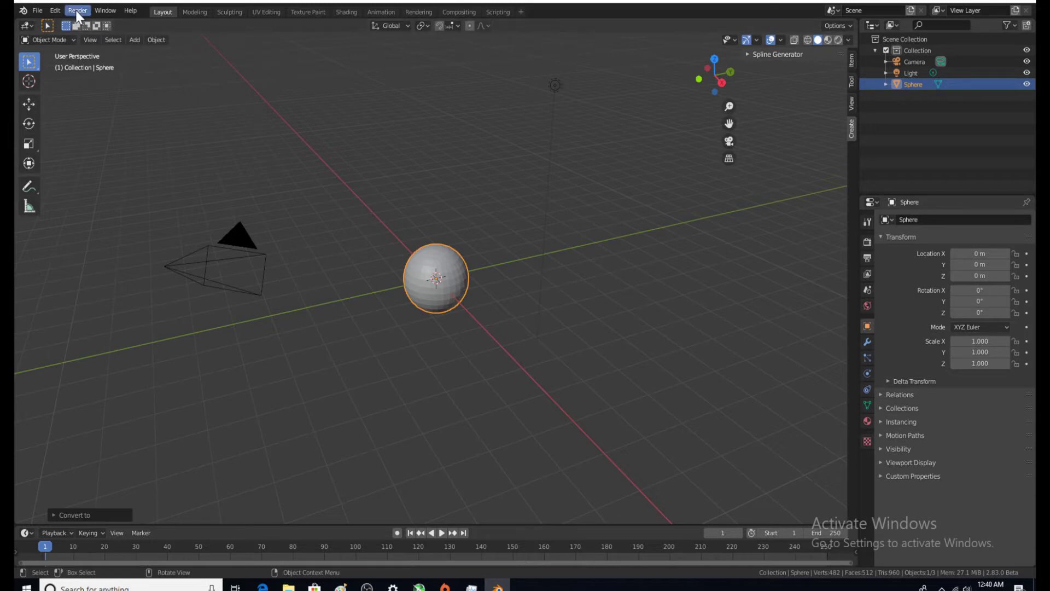
click(54, 12)
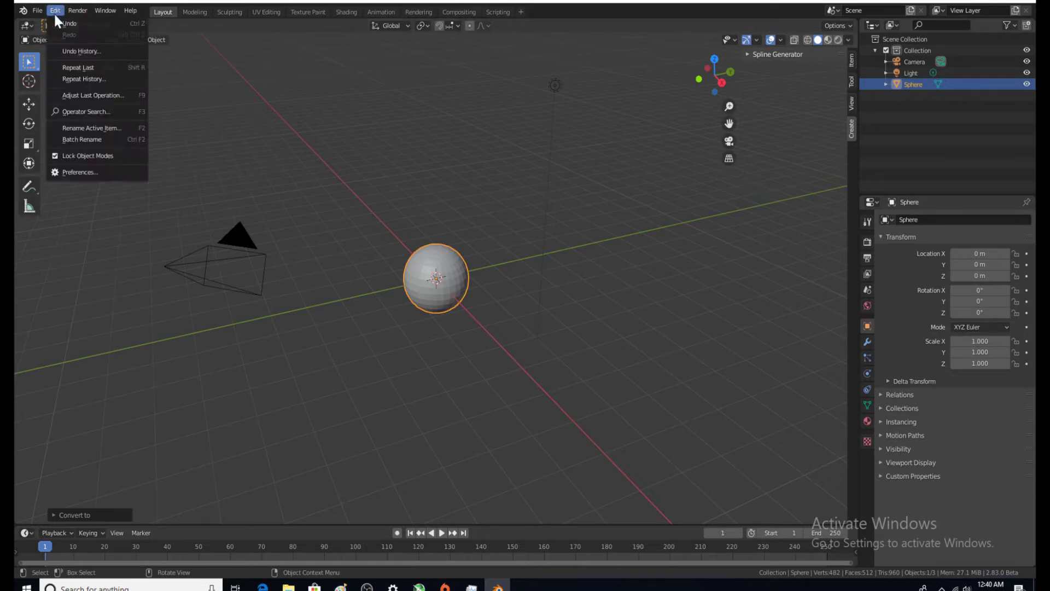
click(103, 173)
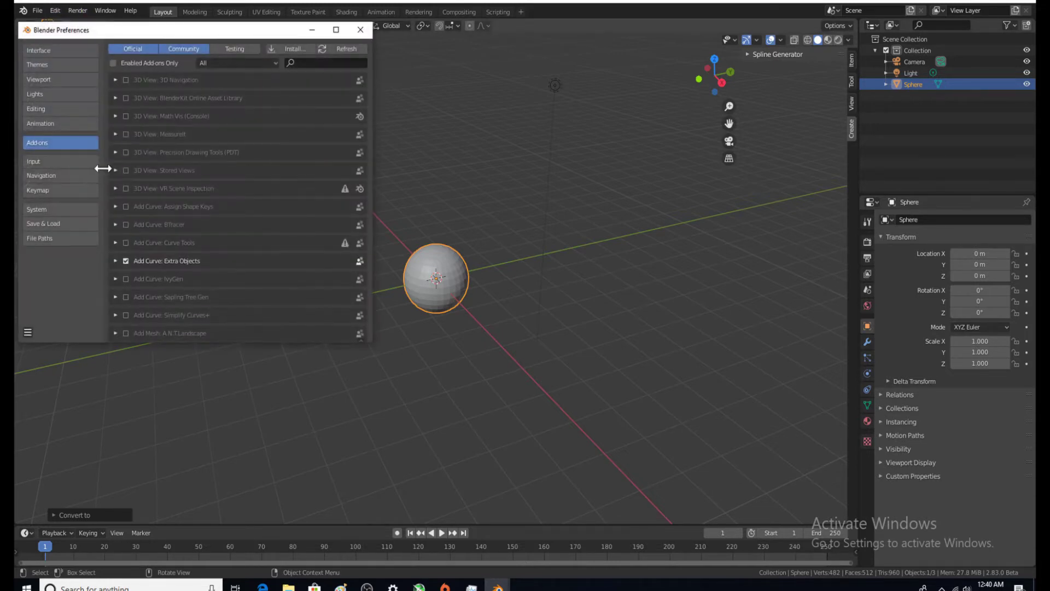
click(125, 261)
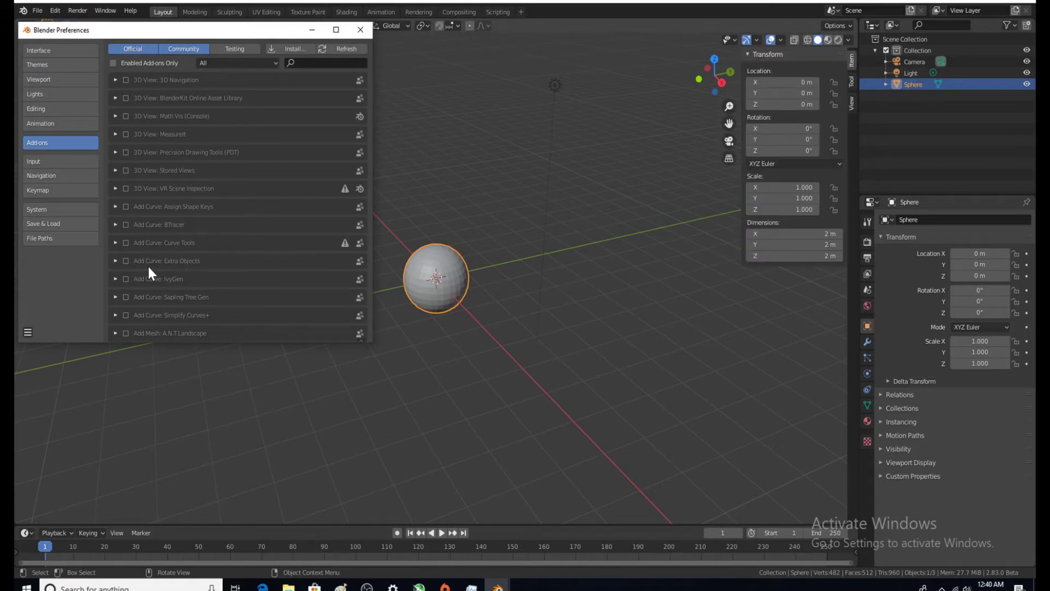
click(125, 261)
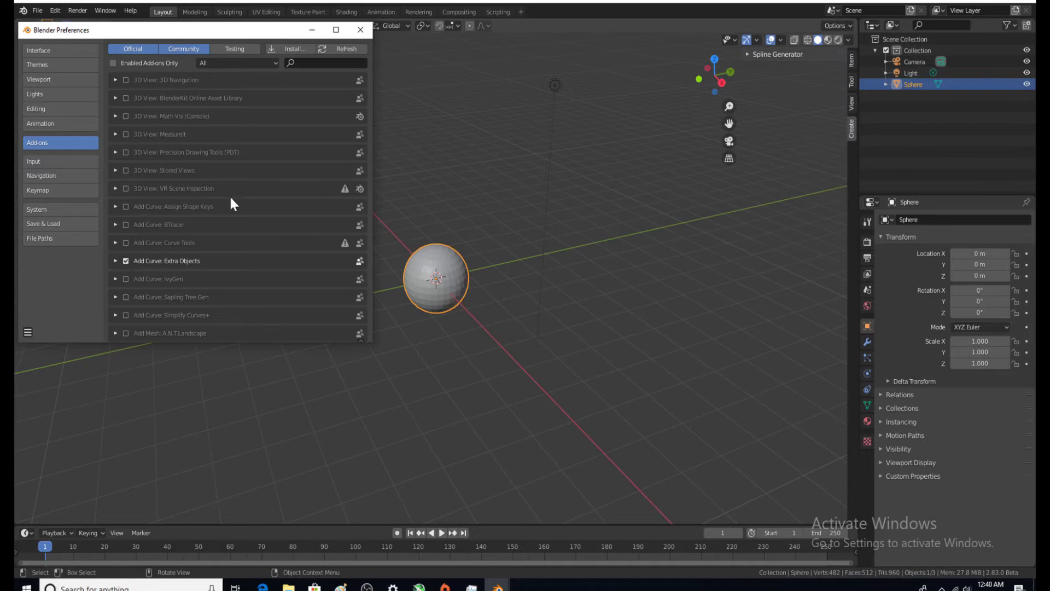
click(359, 29)
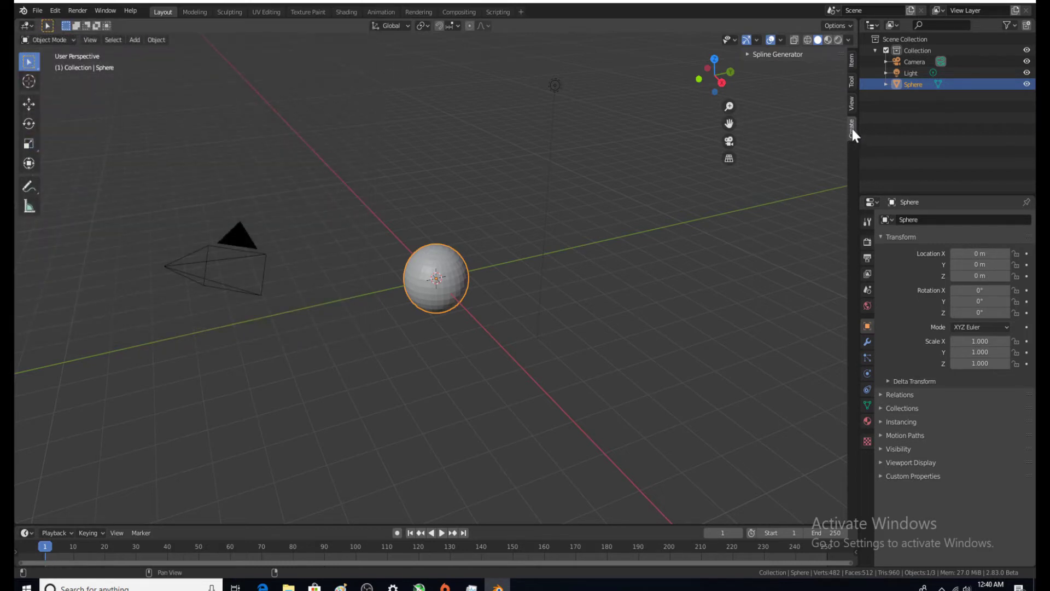
Generate a Bounce Spline on the selected sphere with the Spline Generator
click(748, 55)
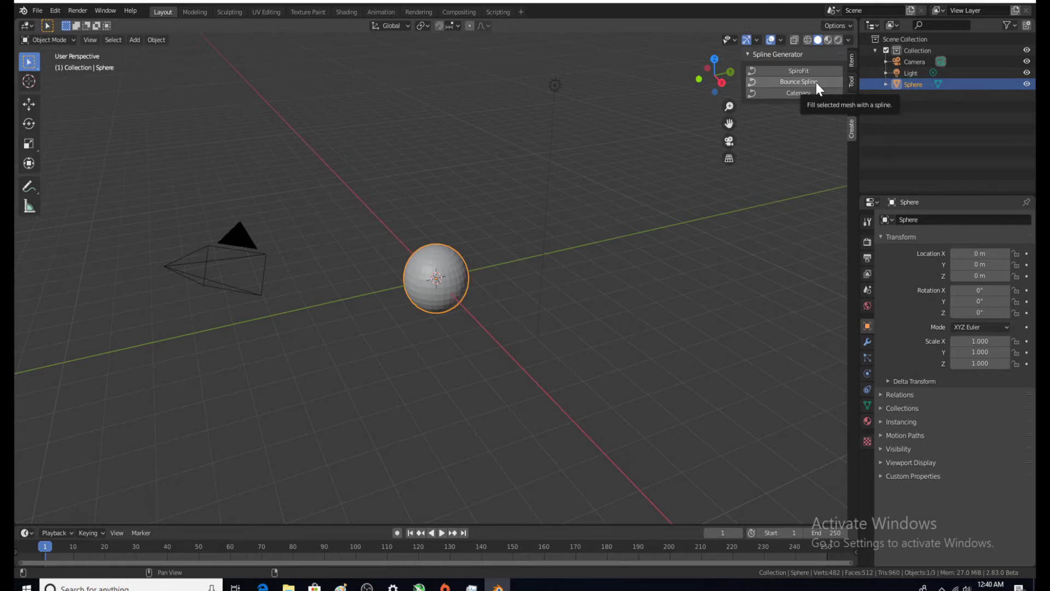
click(798, 82)
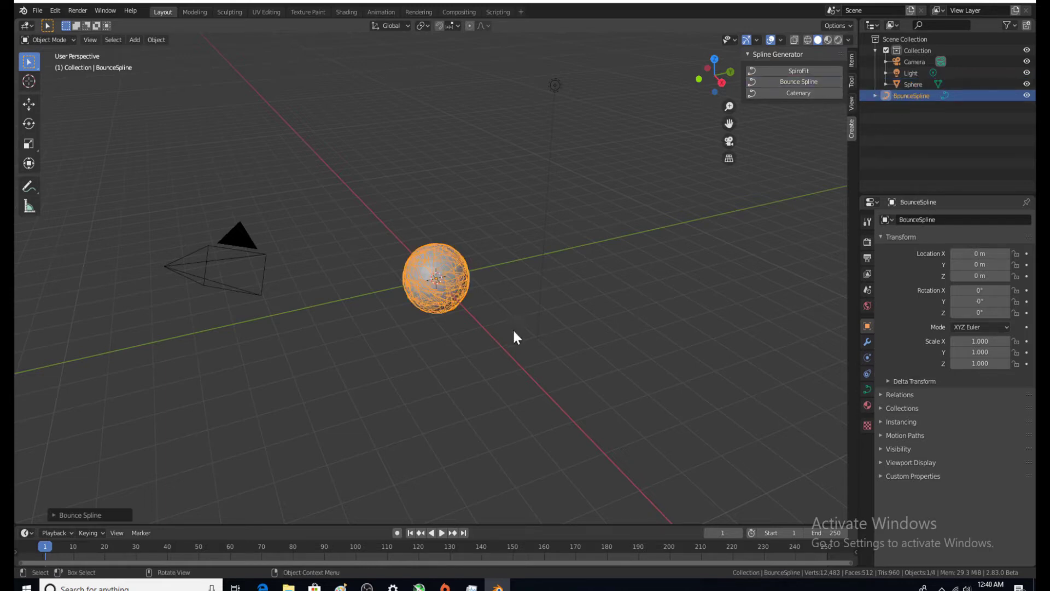
scroll(421, 266, up, 6)
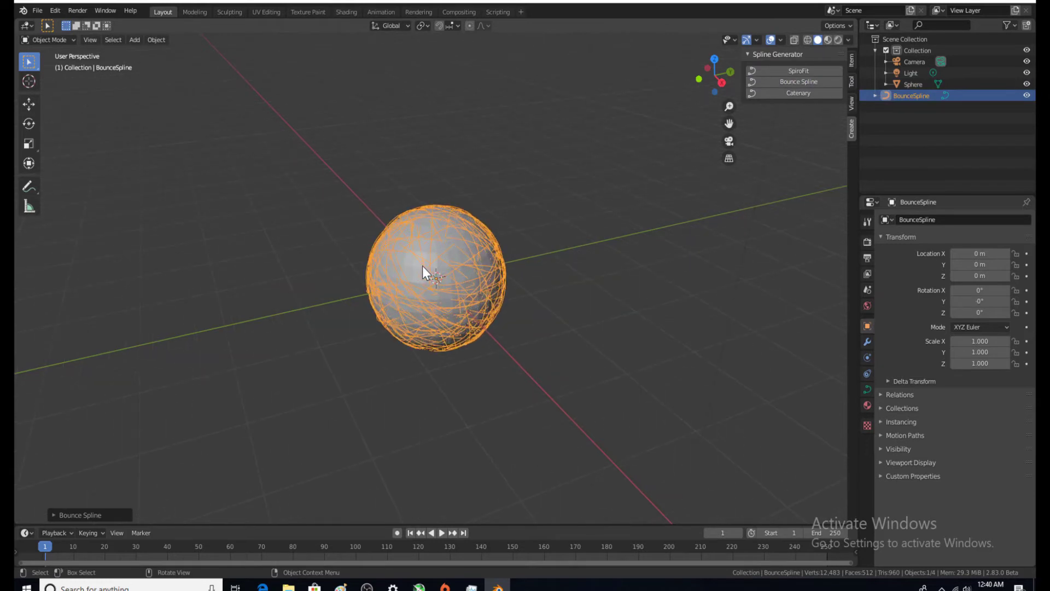
scroll(422, 267, up, 1)
scroll(423, 267, down, 5)
Render an image of the sphere together with its bounce spline, and close the render window
click(76, 10)
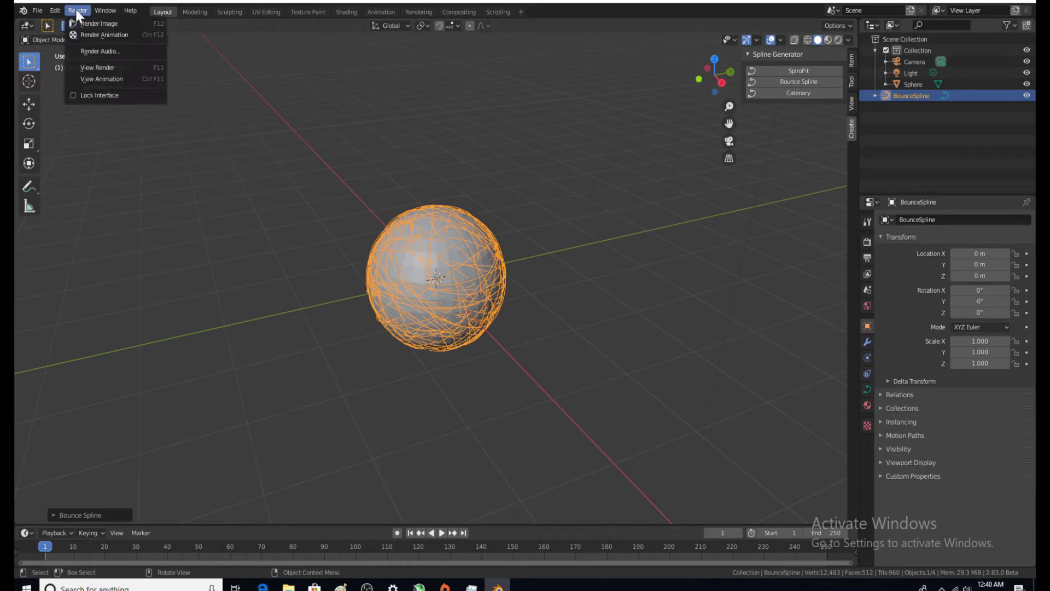
click(97, 23)
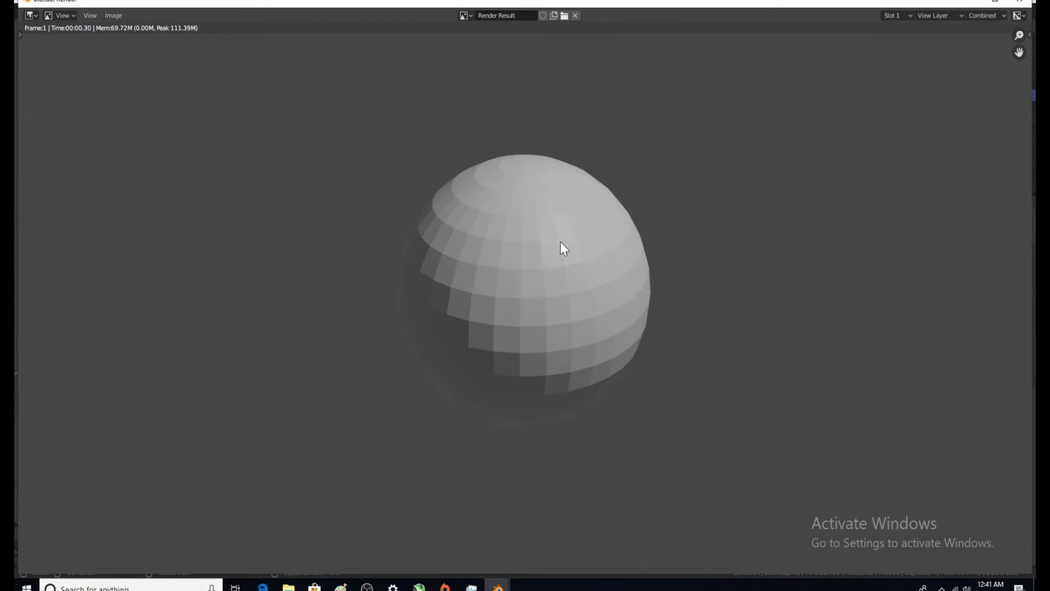
click(1024, 4)
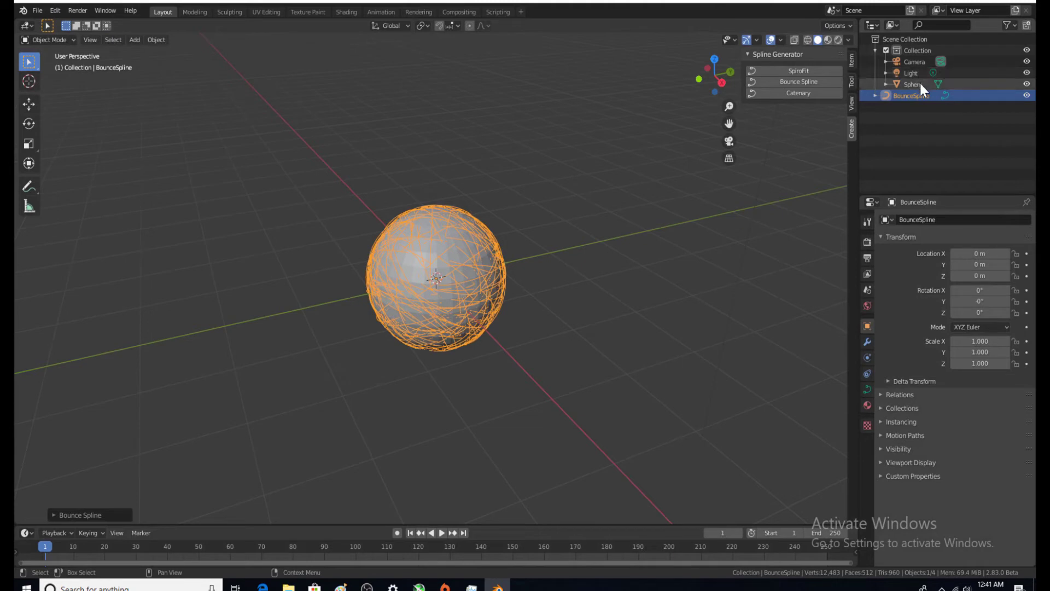
Delete the original sphere mesh, keeping only the bounce spline
click(920, 83)
right_click(920, 83)
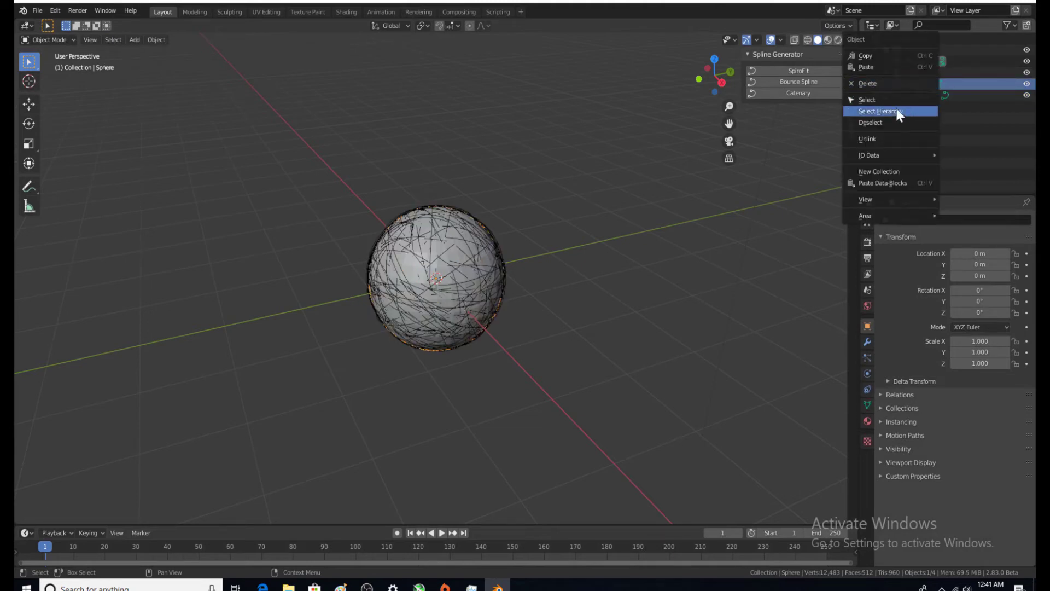
click(884, 83)
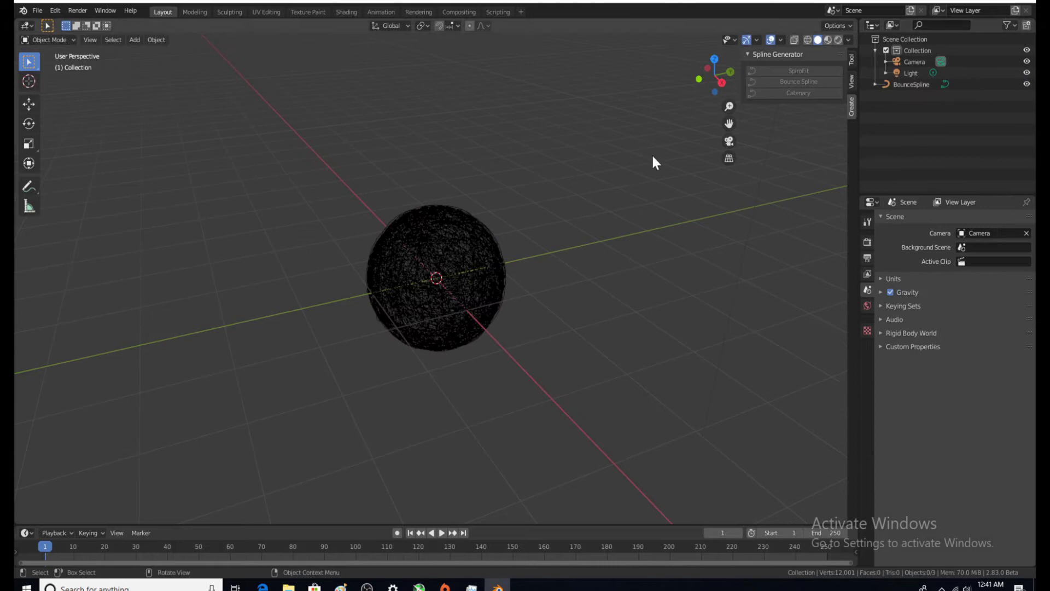
Render an image of the bounce spline on its own and close the render window
click(76, 11)
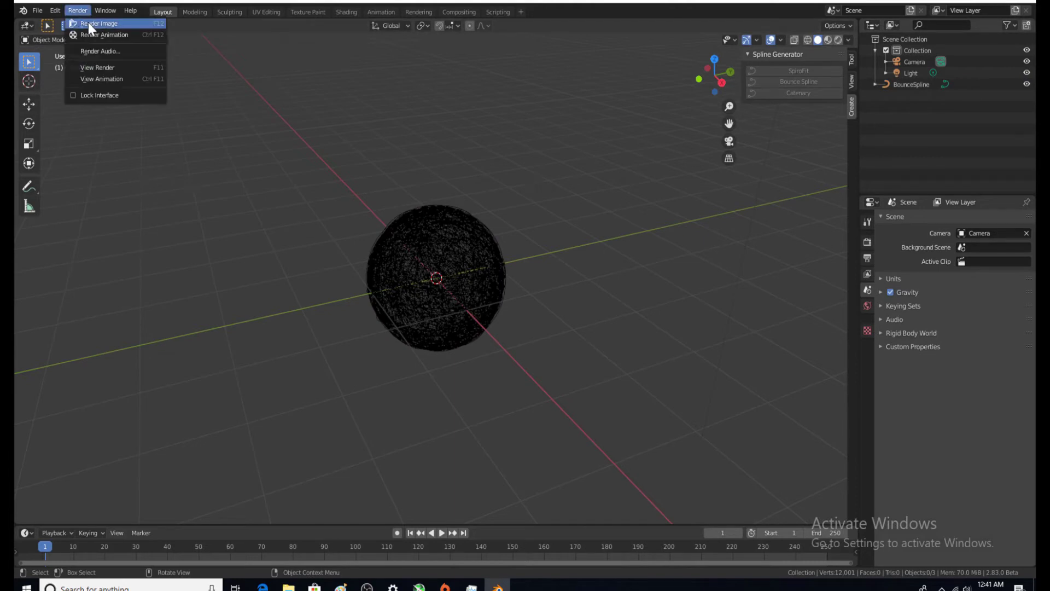
click(88, 21)
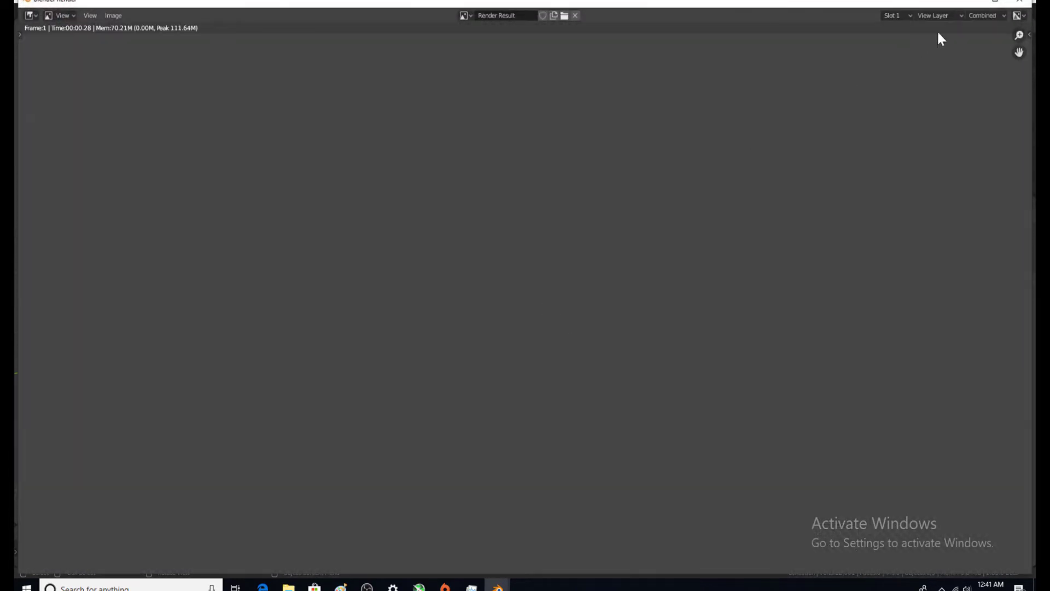
click(1019, 2)
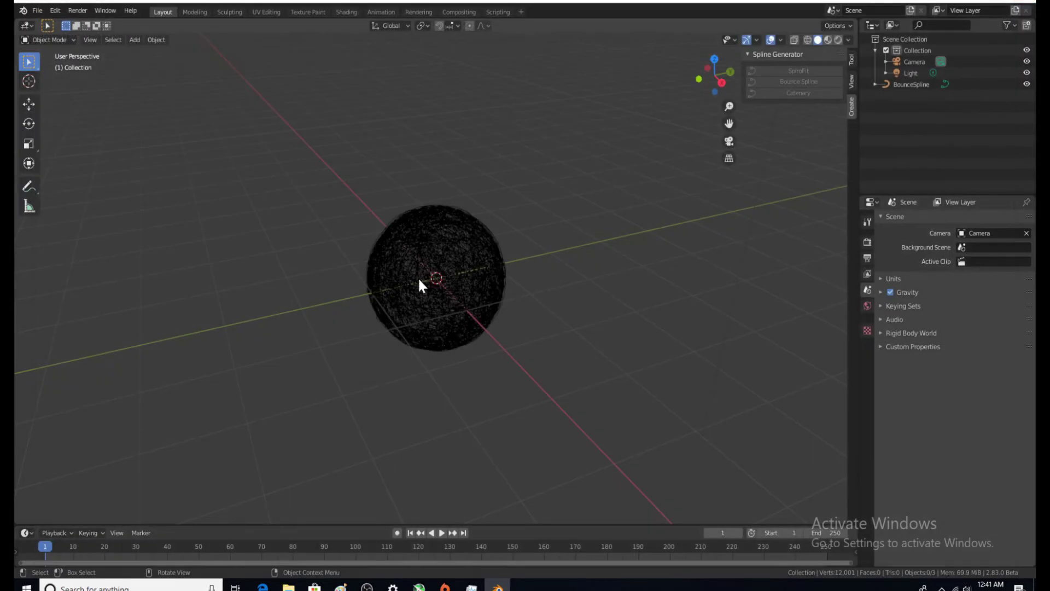
Examine the thickness and density of the bounce spline's strands up close and as a whole
scroll(417, 264, up, 7)
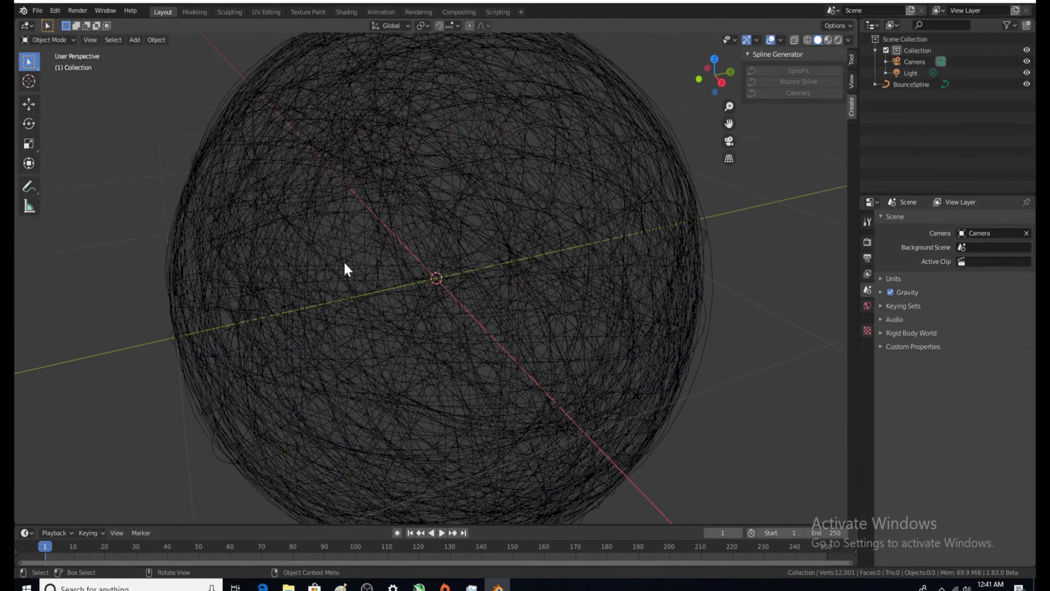
scroll(301, 263, down, 2)
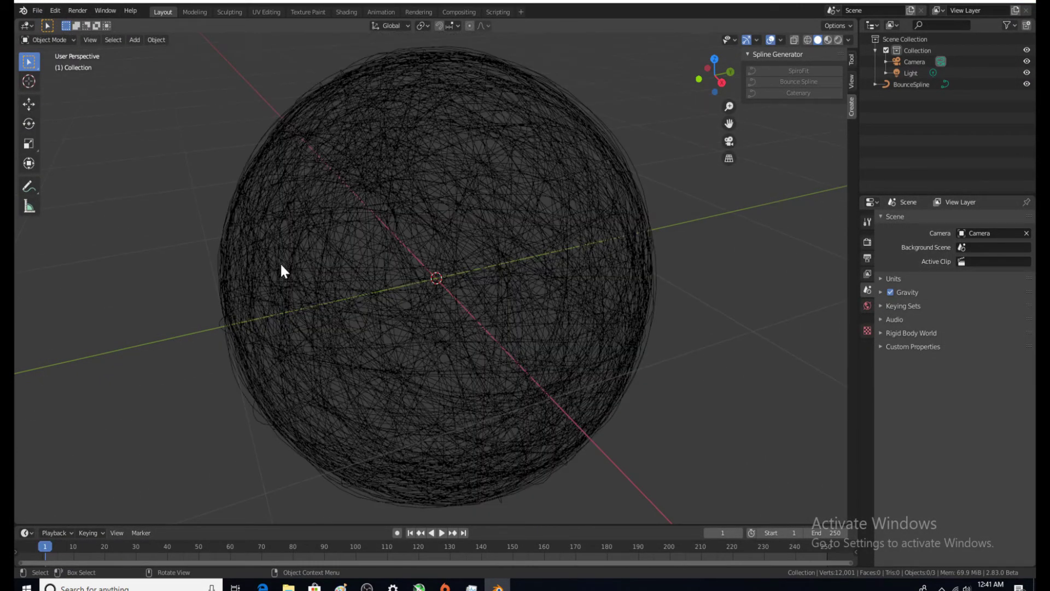
scroll(280, 261, up, 3)
scroll(415, 241, up, 3)
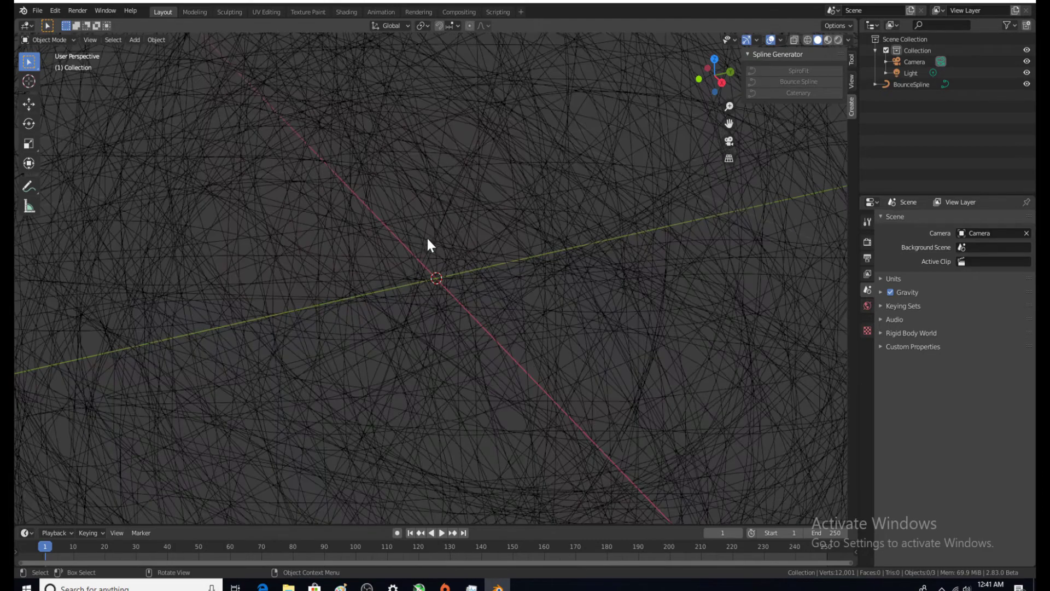
scroll(421, 244, up, 4)
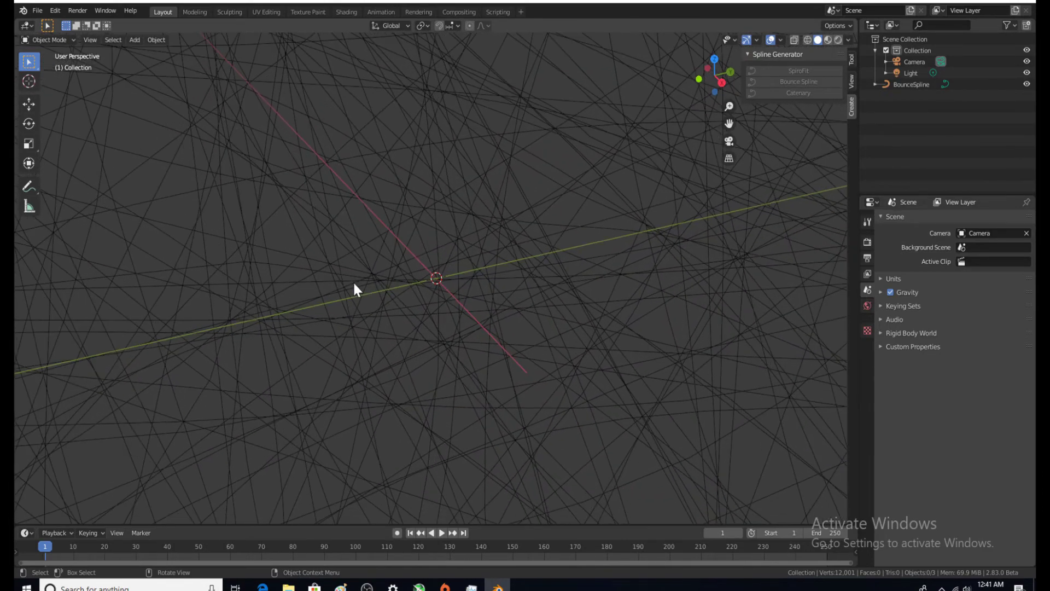
scroll(353, 281, down, 6)
scroll(379, 216, up, 2)
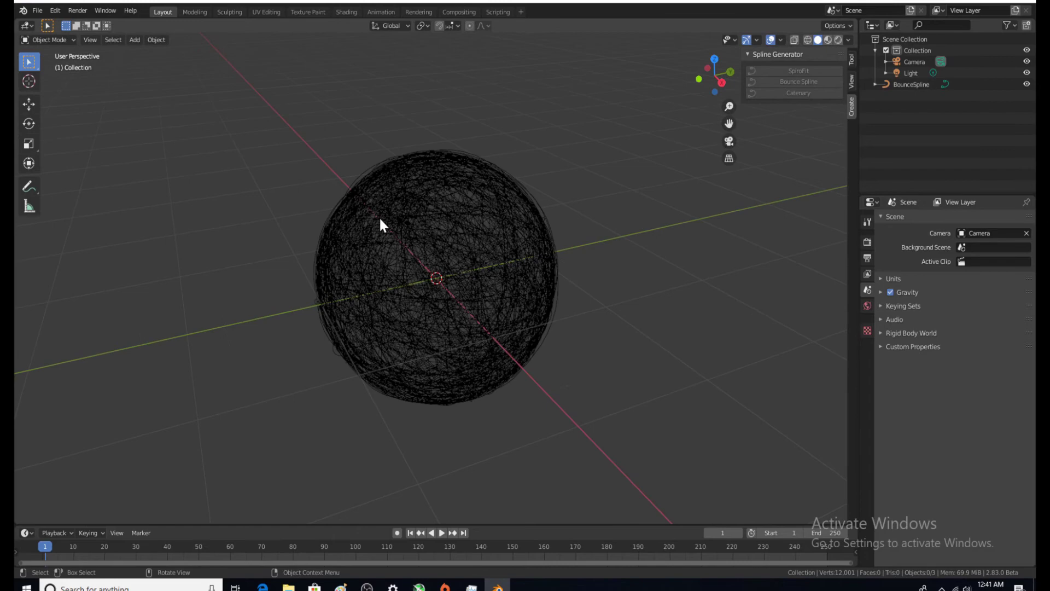
Select the bounce spline and open the bevel options in its curve geometry settings
scroll(382, 224, up, 1)
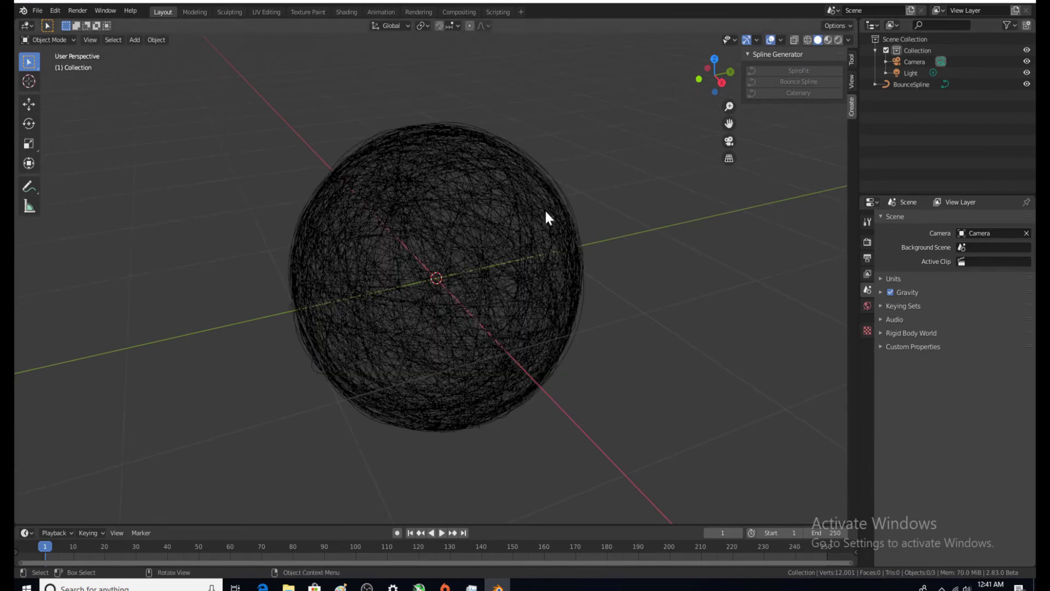
click(482, 216)
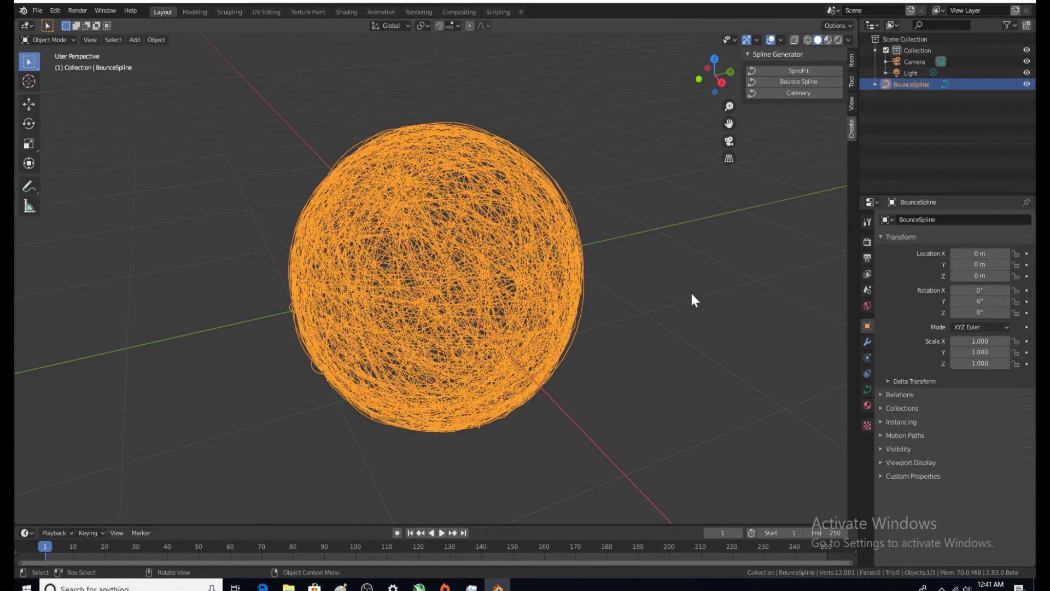
click(868, 391)
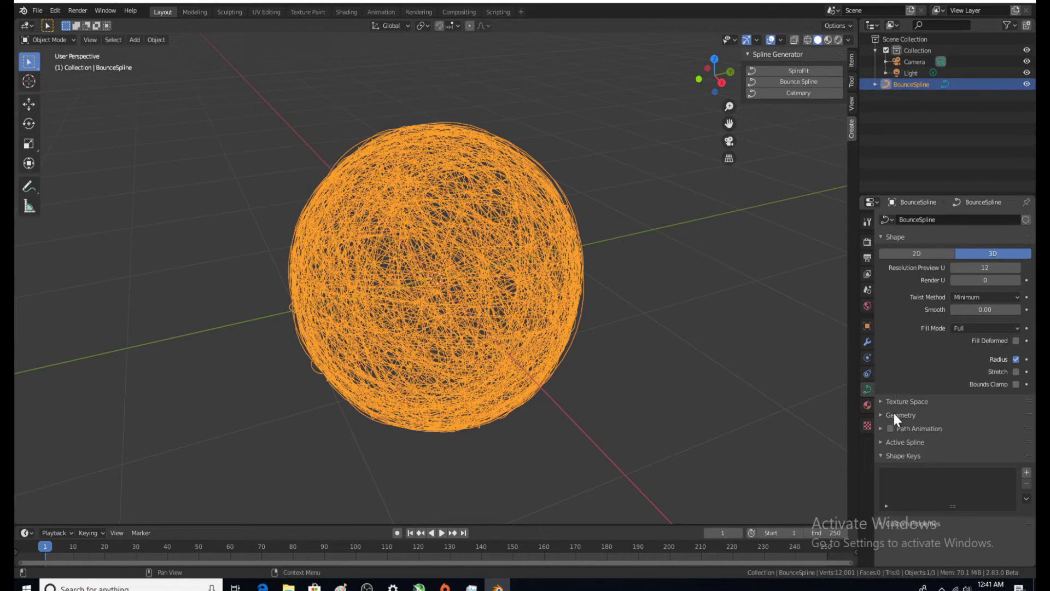
click(879, 414)
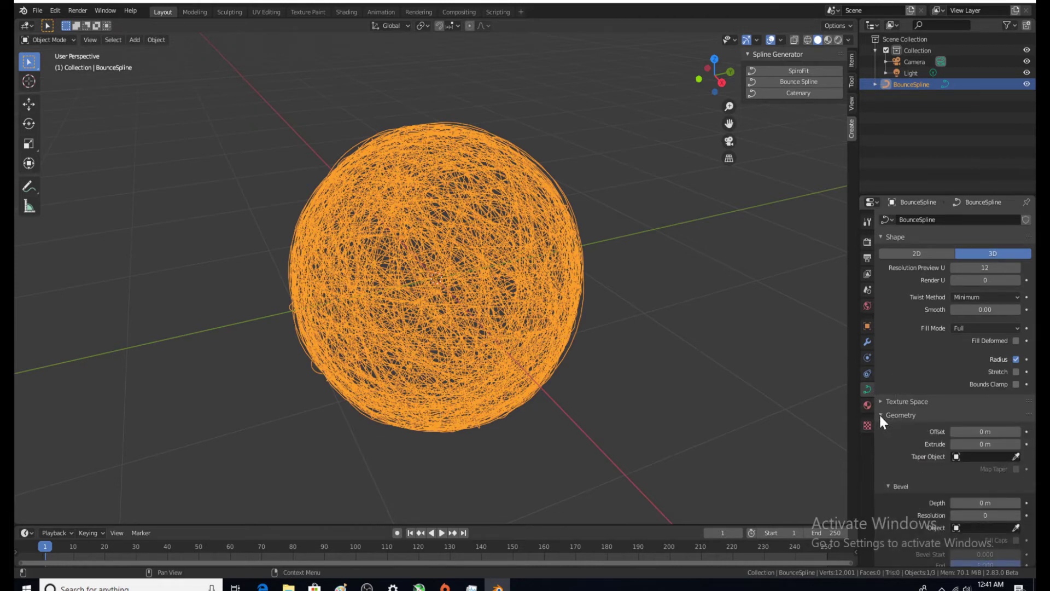
scroll(936, 369, down, 4)
scroll(936, 368, down, 2)
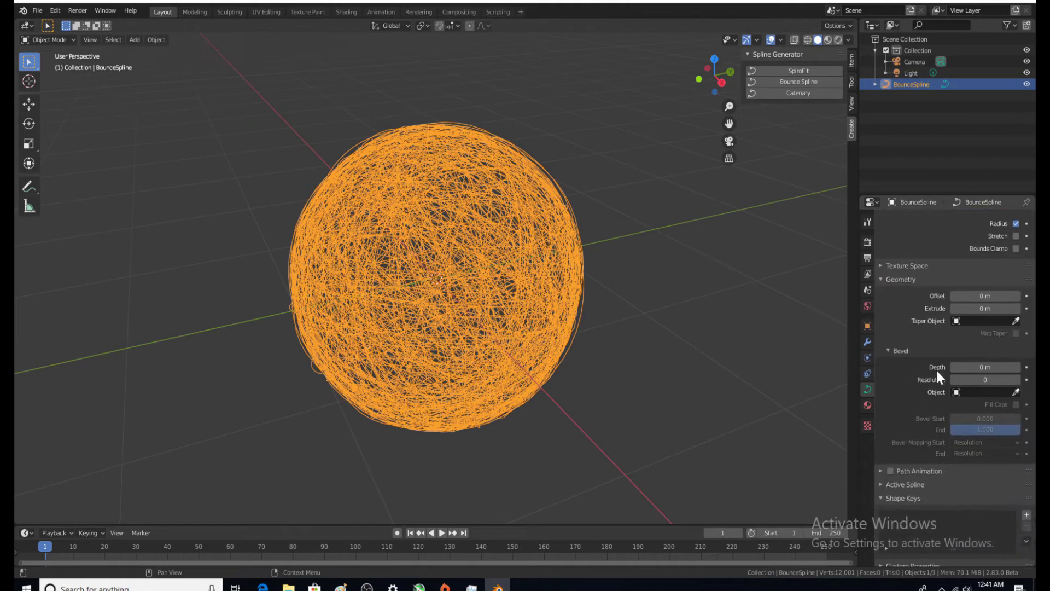
Set the bounce spline's bevel depth to 0.5 m
click(982, 368)
key(BackSpace)
key(BackSpace)
key(BackSpace)
text(5)
key(Return)
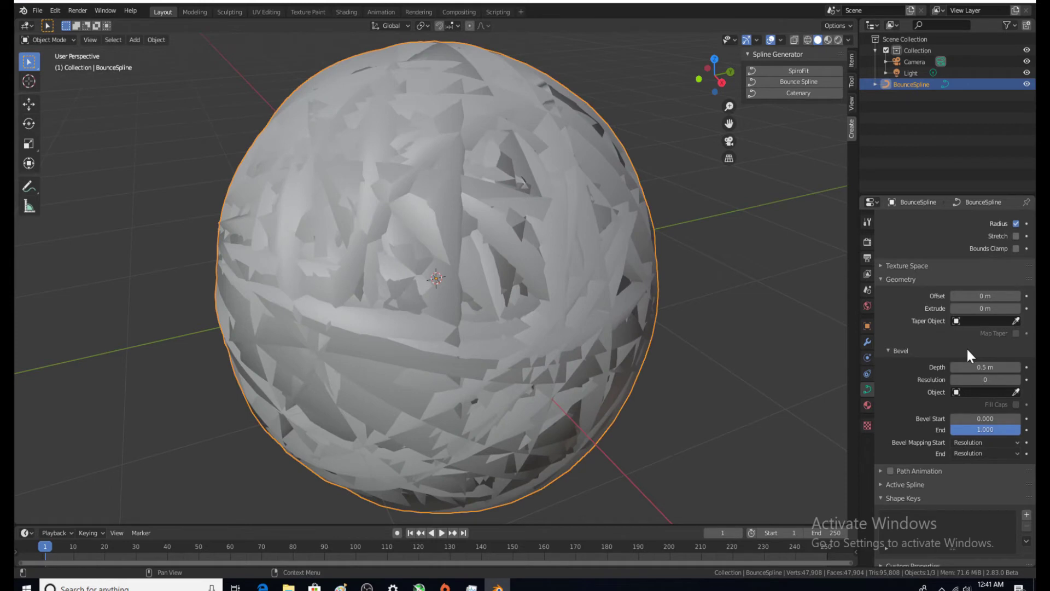
Set the bounce spline's bevel depth to 0.015 m so that it forms thin strands
click(969, 367)
key(BackSpace)
key(BackSpace)
key(BackSpace)
key(BackSpace)
key(BackSpace)
text(0.015)
key(Return)
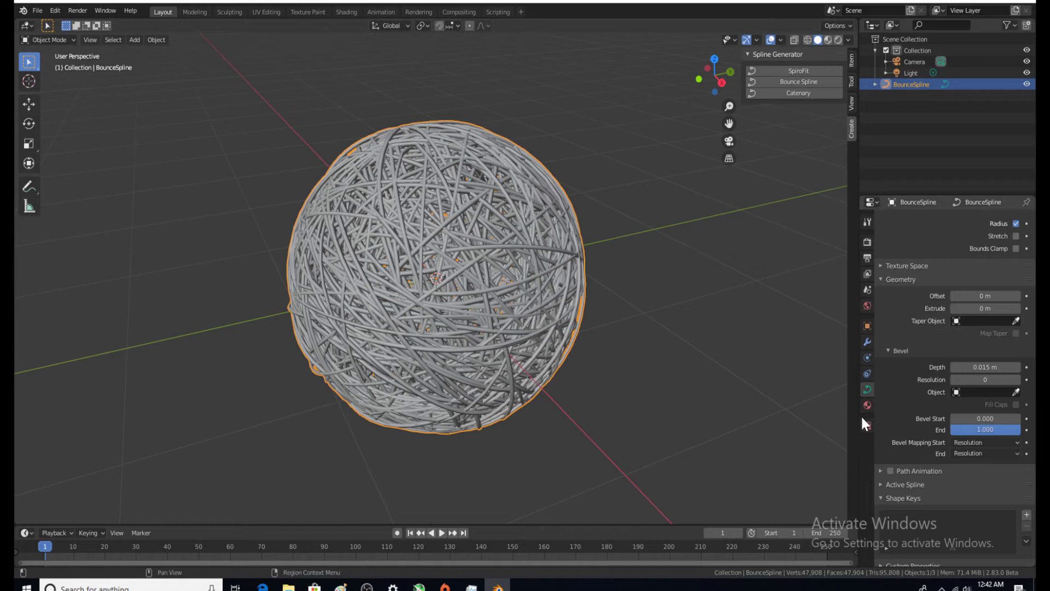
Darken the world background color to near black, with a value of about 0.013
click(868, 371)
click(868, 359)
click(868, 343)
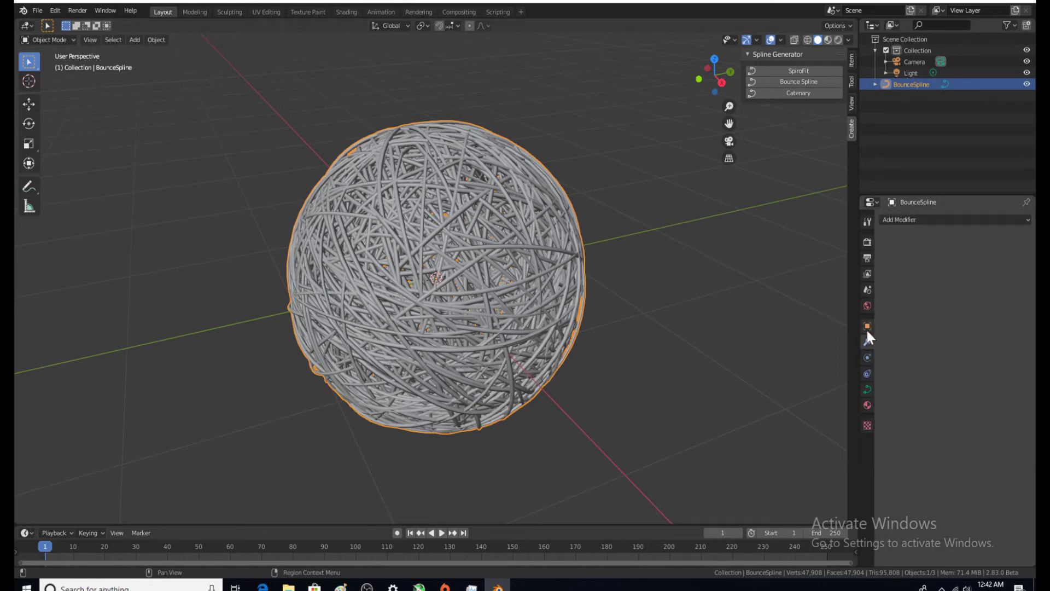
click(867, 327)
click(866, 306)
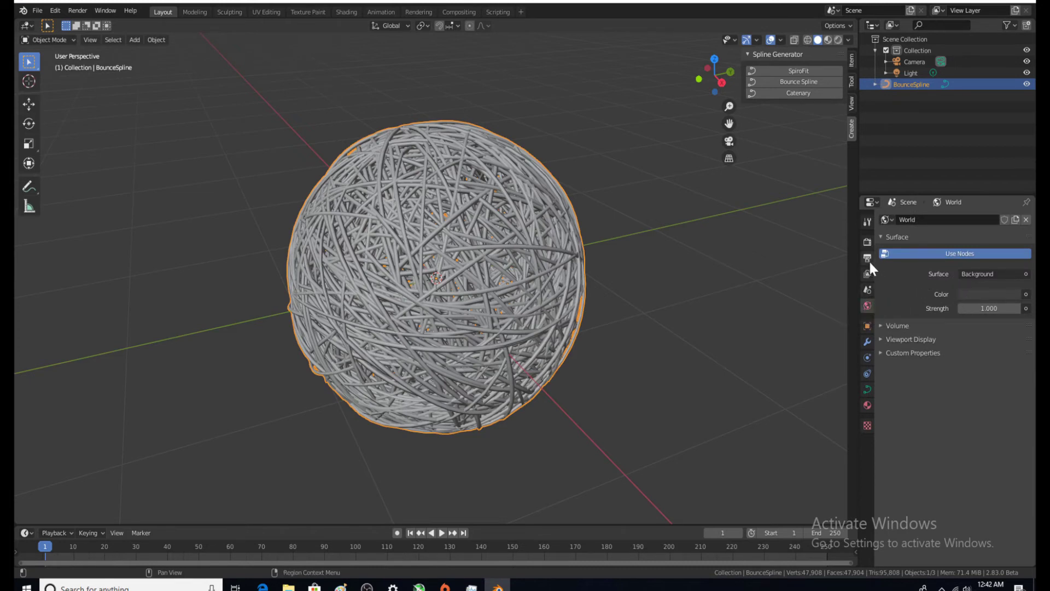
click(992, 294)
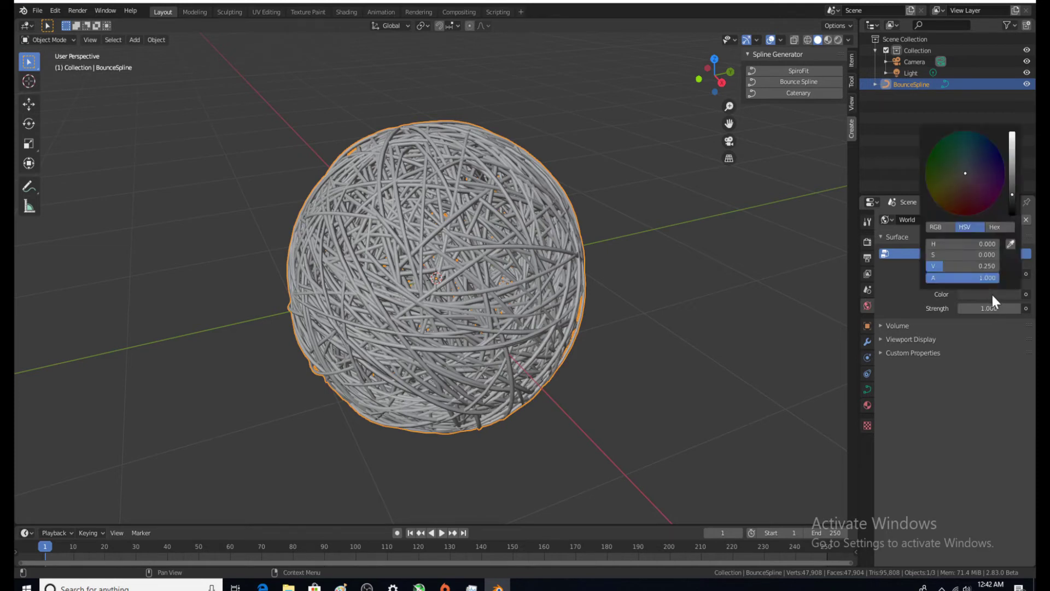
click(1012, 212)
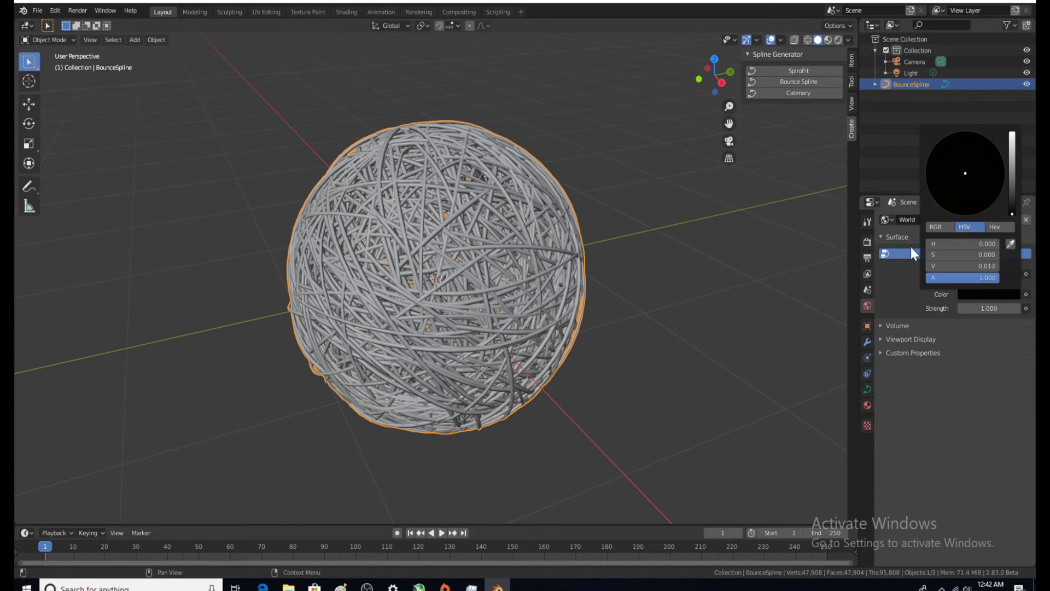
Review the Eevee render settings, including the bloom options
click(868, 290)
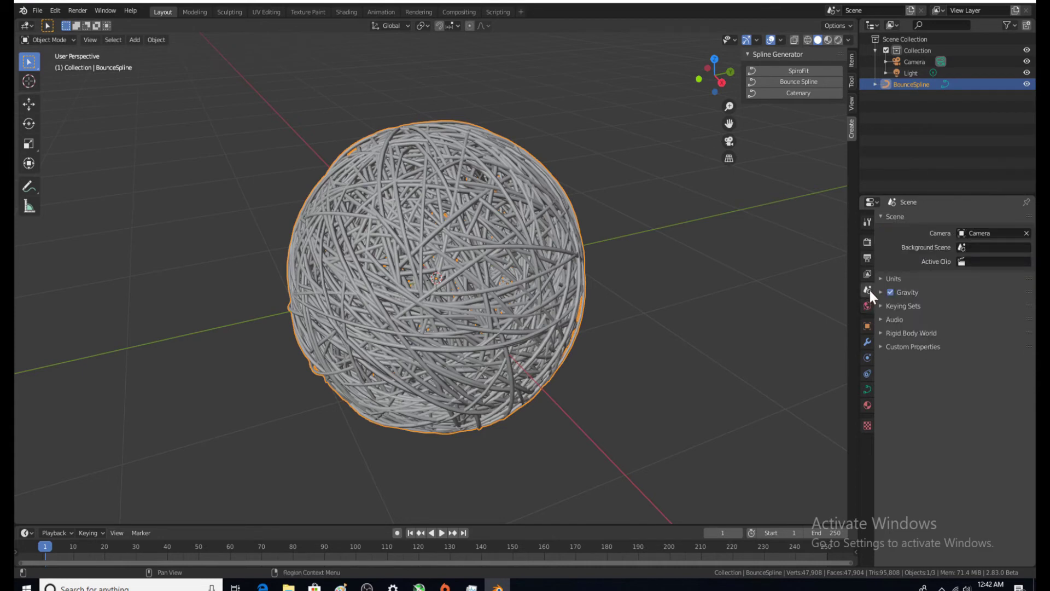
click(867, 274)
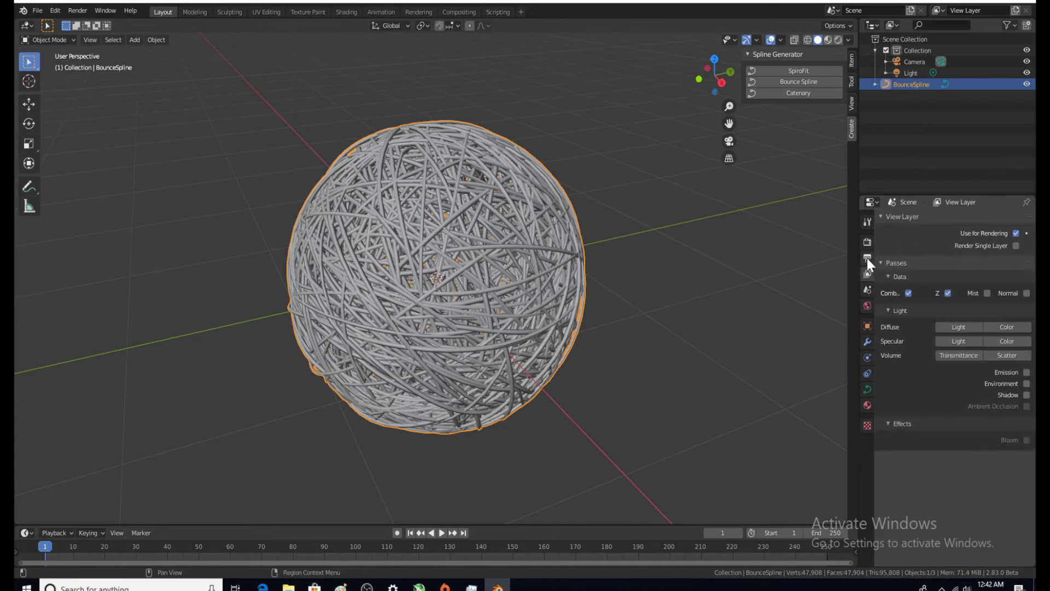
click(868, 259)
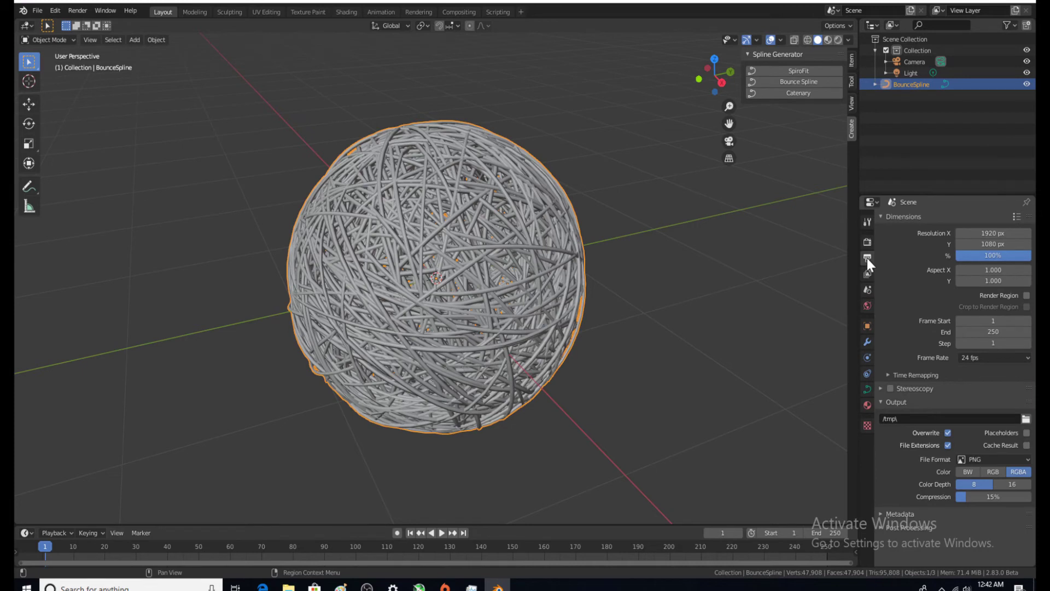
click(866, 246)
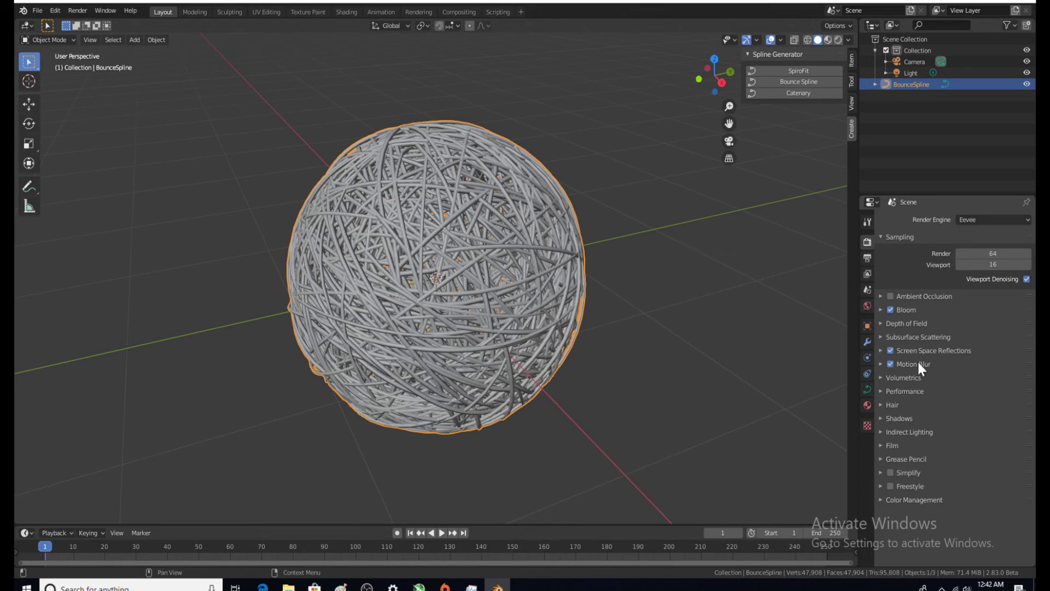
click(880, 310)
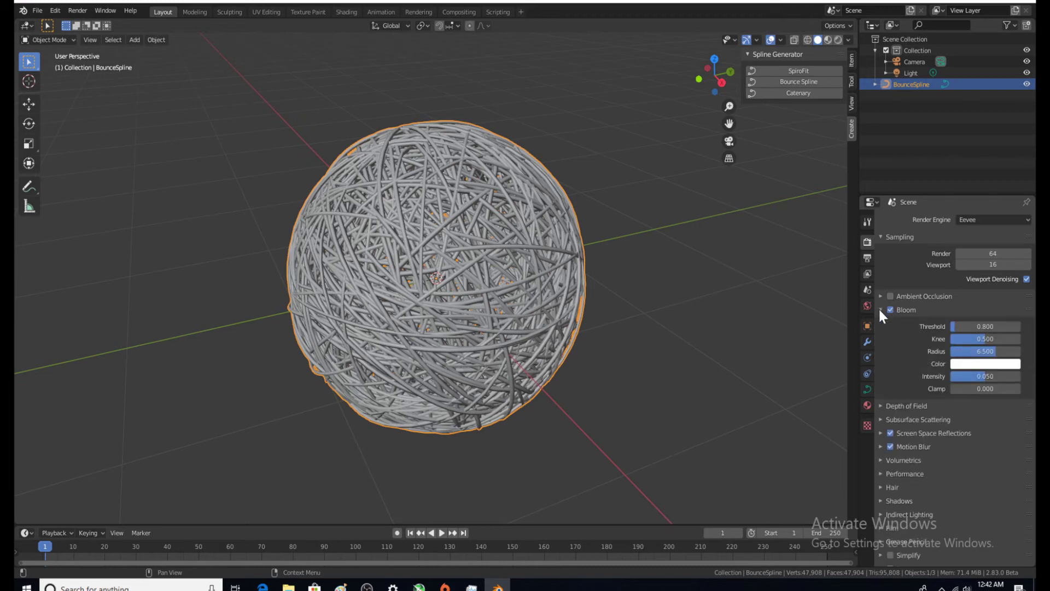
click(879, 309)
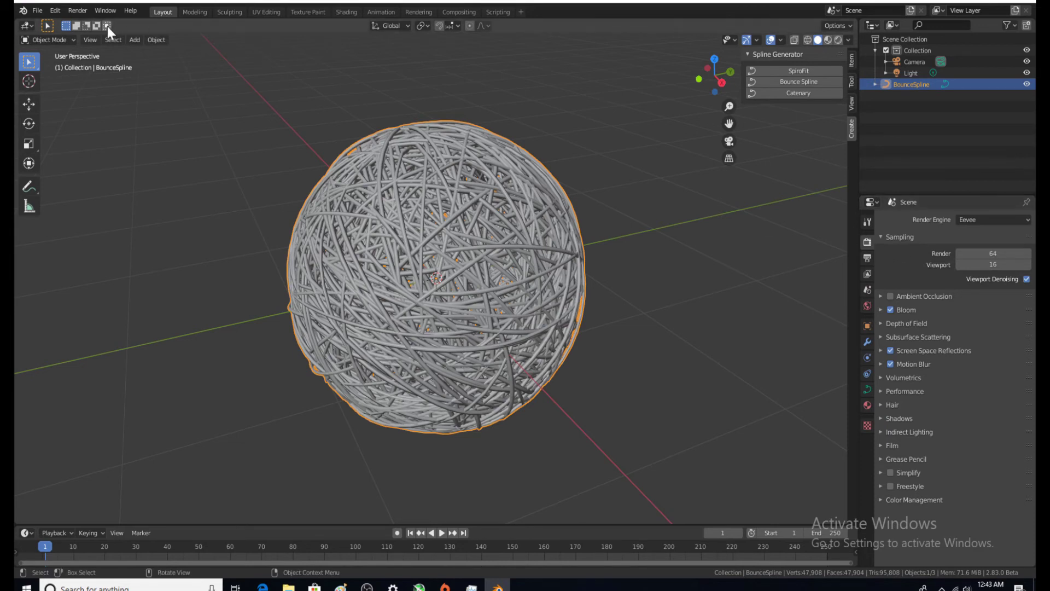
Render an image of the beveled strand ball against the dark background and close the render window
click(74, 9)
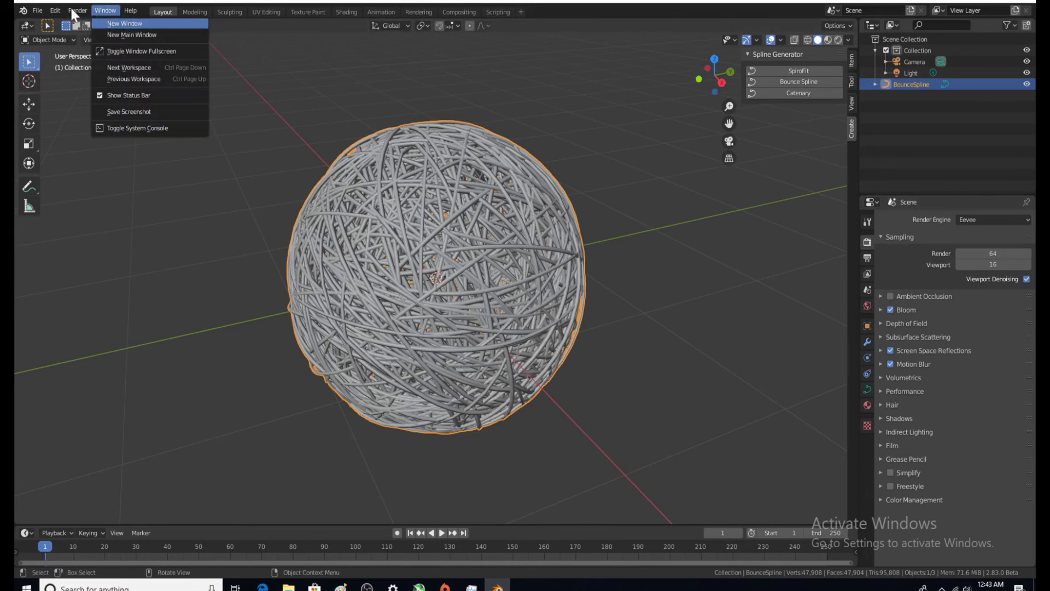
click(77, 11)
click(77, 10)
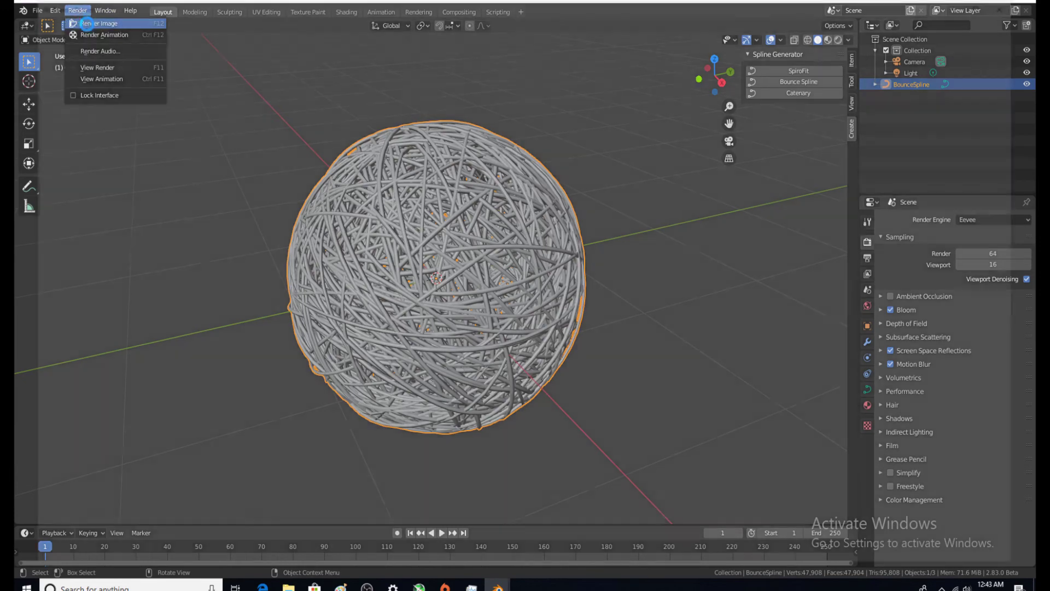
click(85, 23)
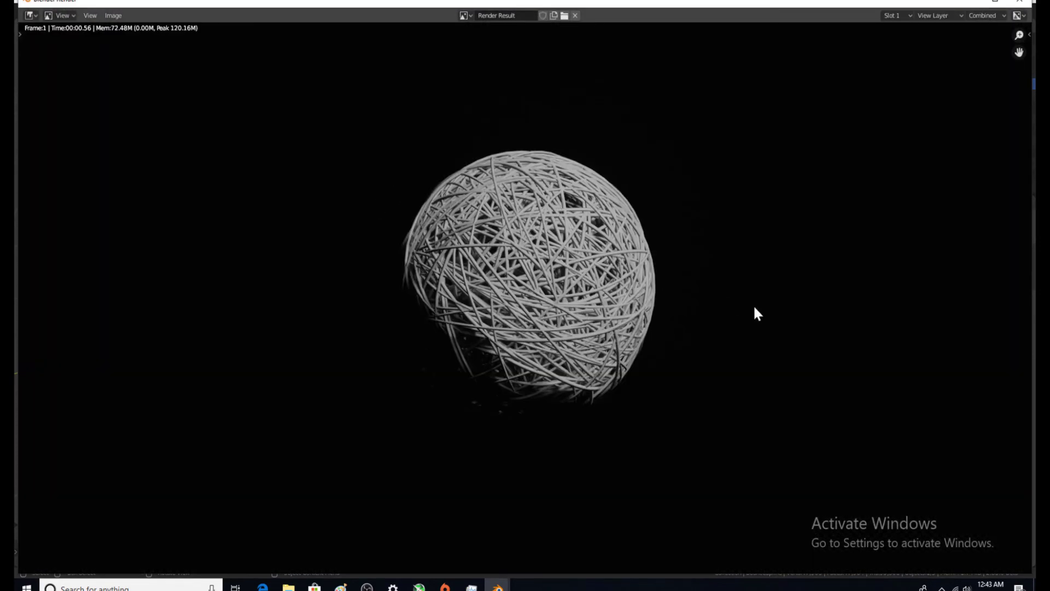
click(1014, 3)
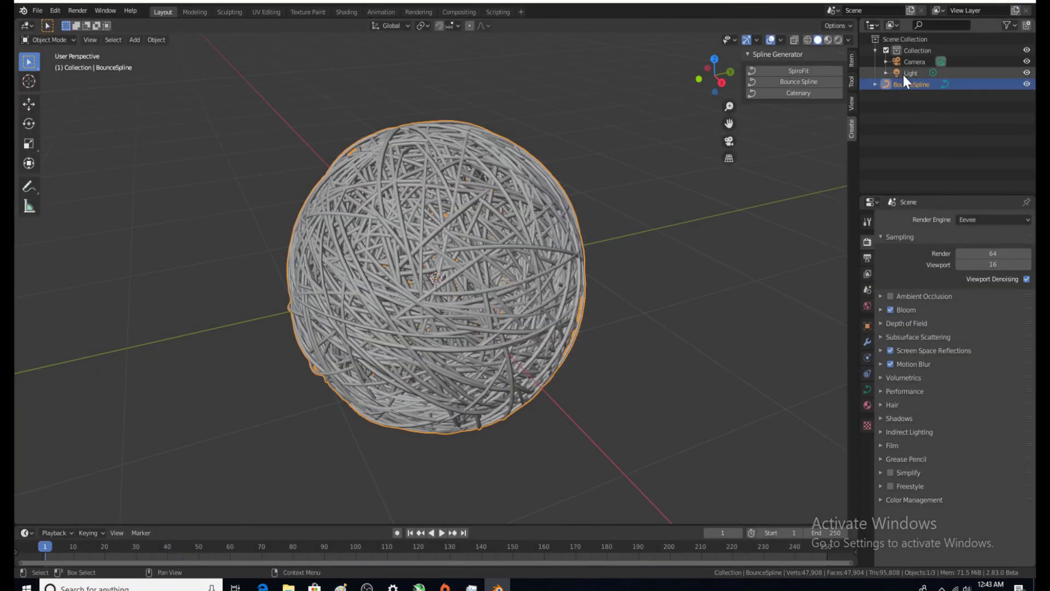
Select the scene's light and change its color to red
click(903, 75)
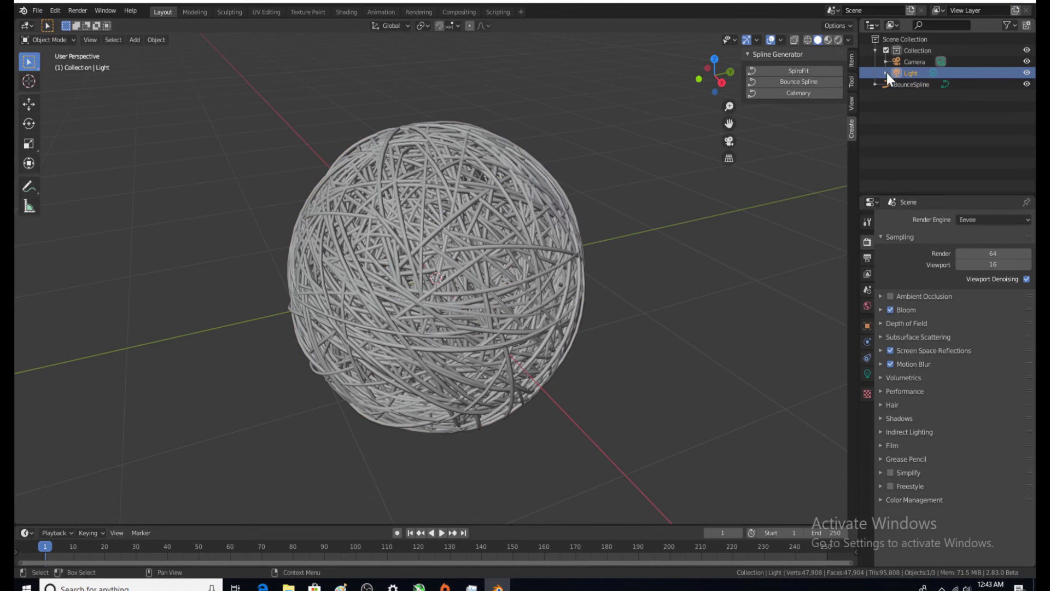
click(868, 372)
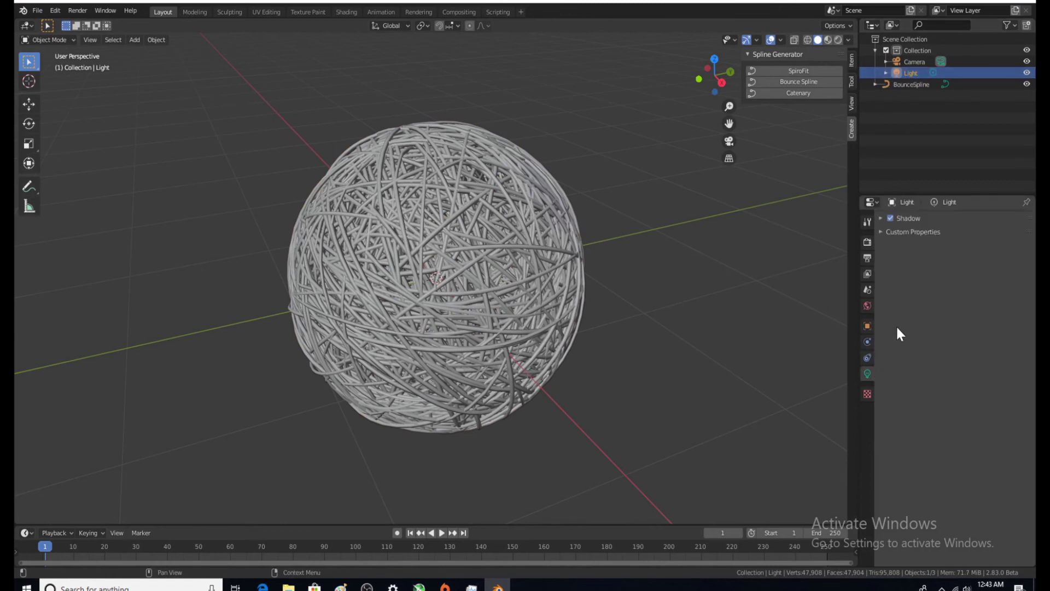
click(882, 231)
click(963, 281)
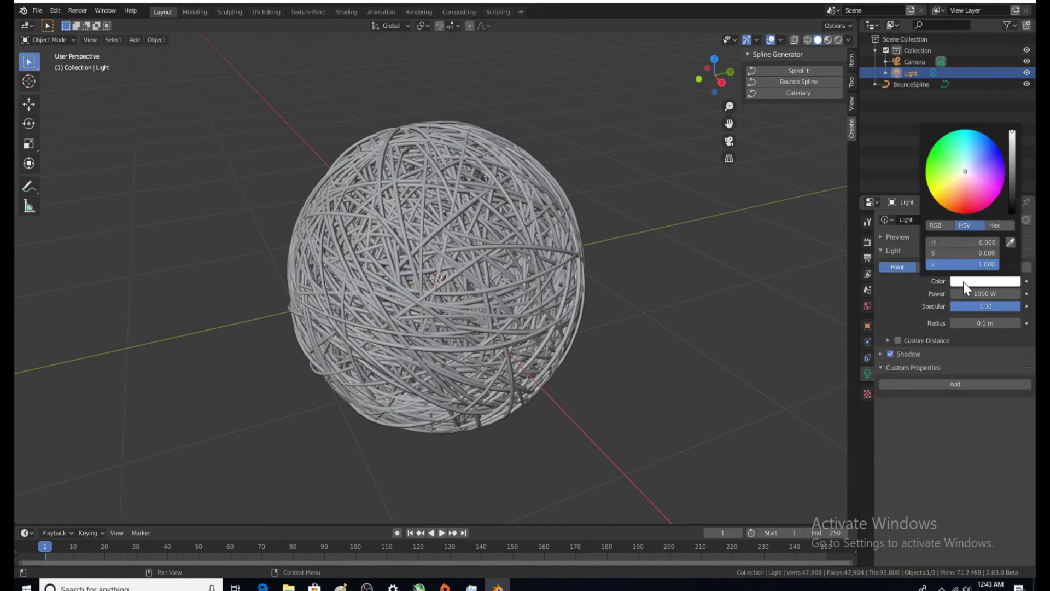
click(967, 209)
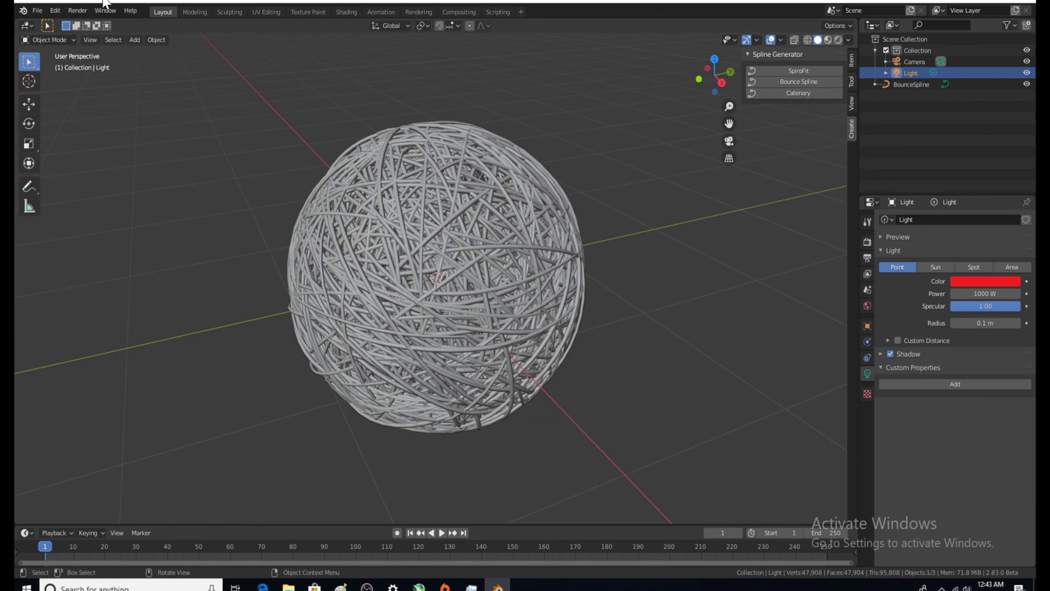
Render an image of the strand ball under the red point light and close the render window
click(77, 11)
click(98, 21)
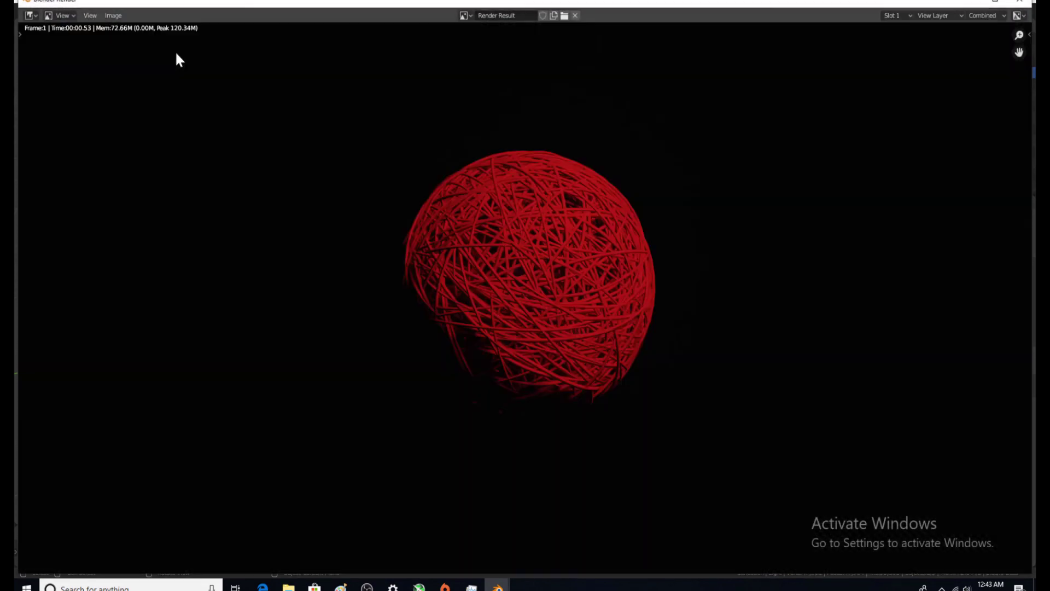
click(1020, 5)
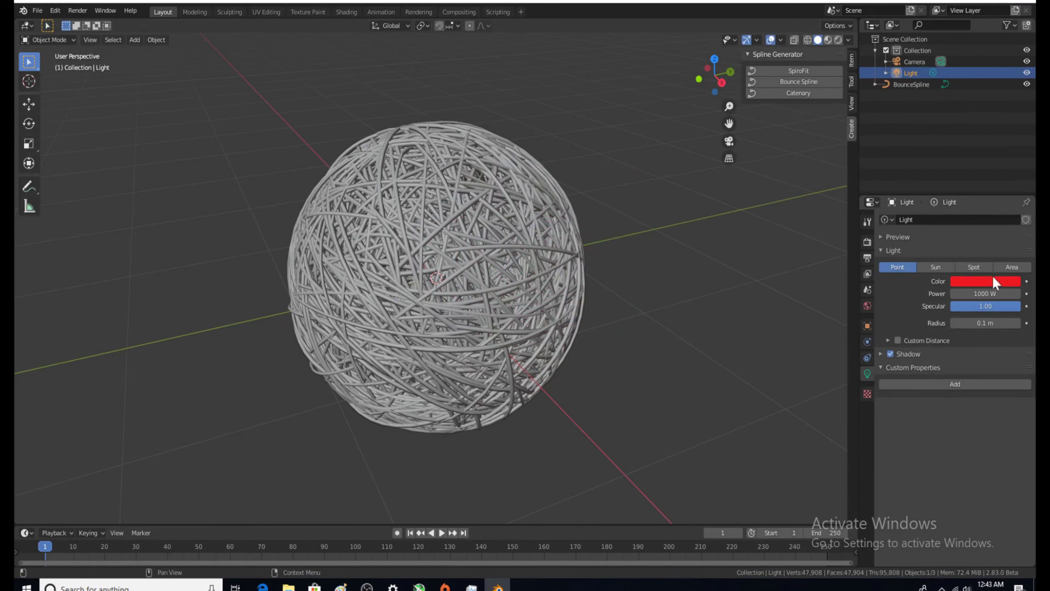
Change the red light to the Area type, render an image and close the render window
click(1002, 268)
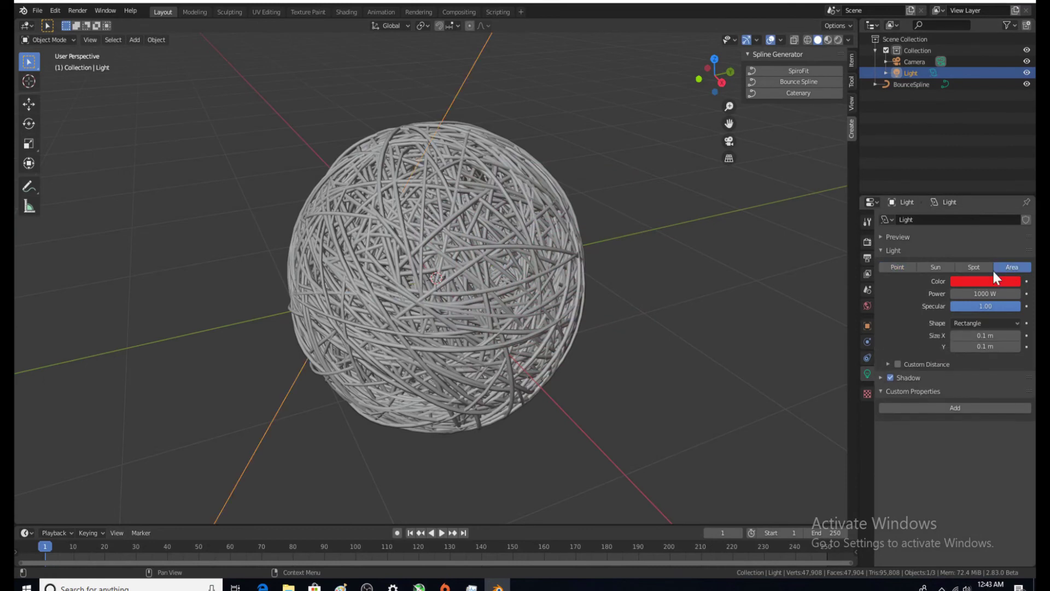
click(77, 10)
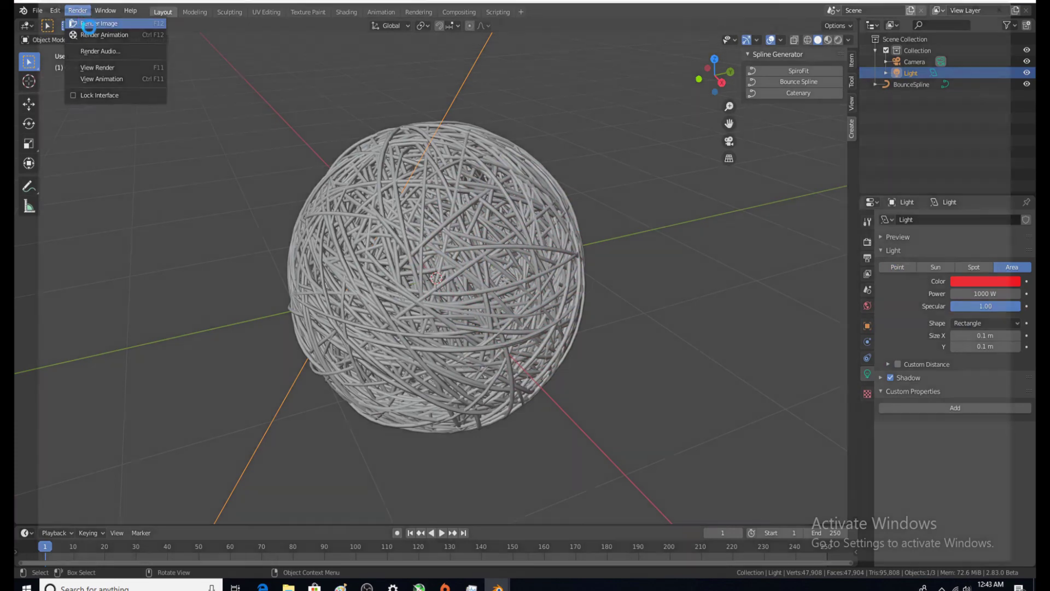
click(84, 23)
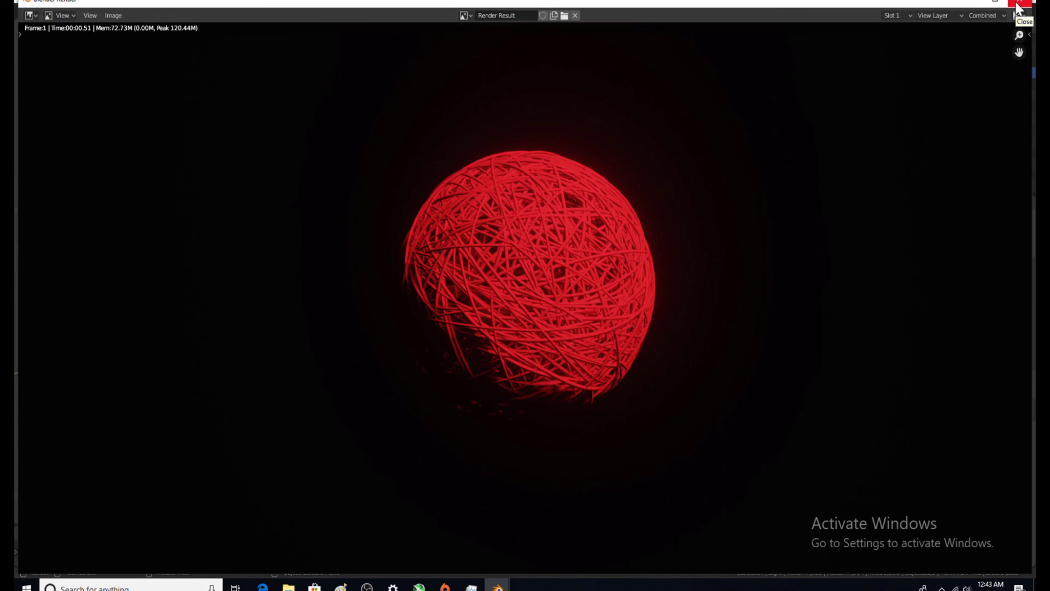
click(1016, 5)
Change the red light to the Sun type and render an image to inspect the glow around the ball
click(936, 268)
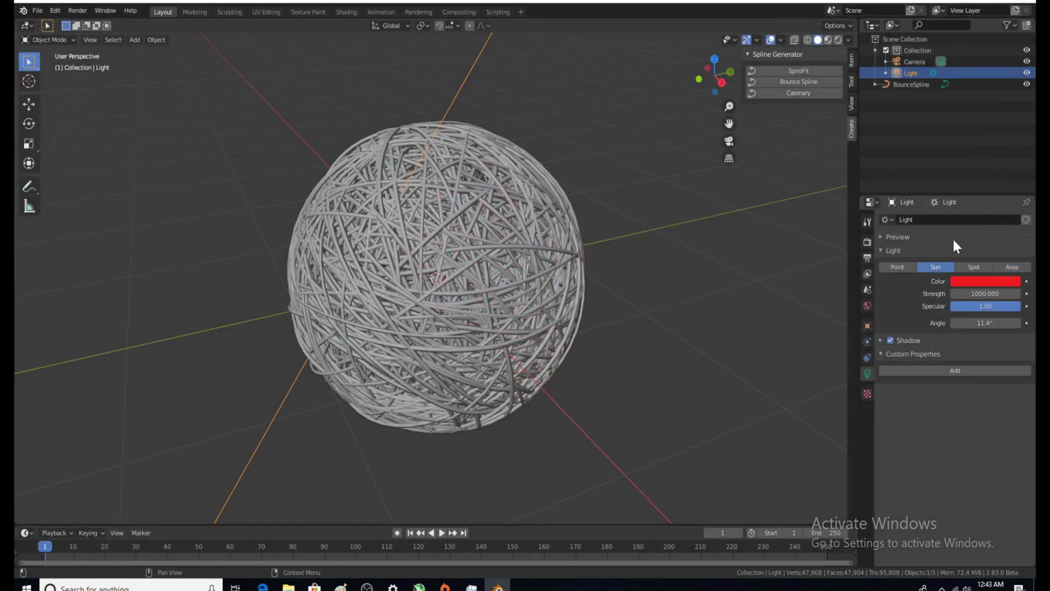
click(74, 11)
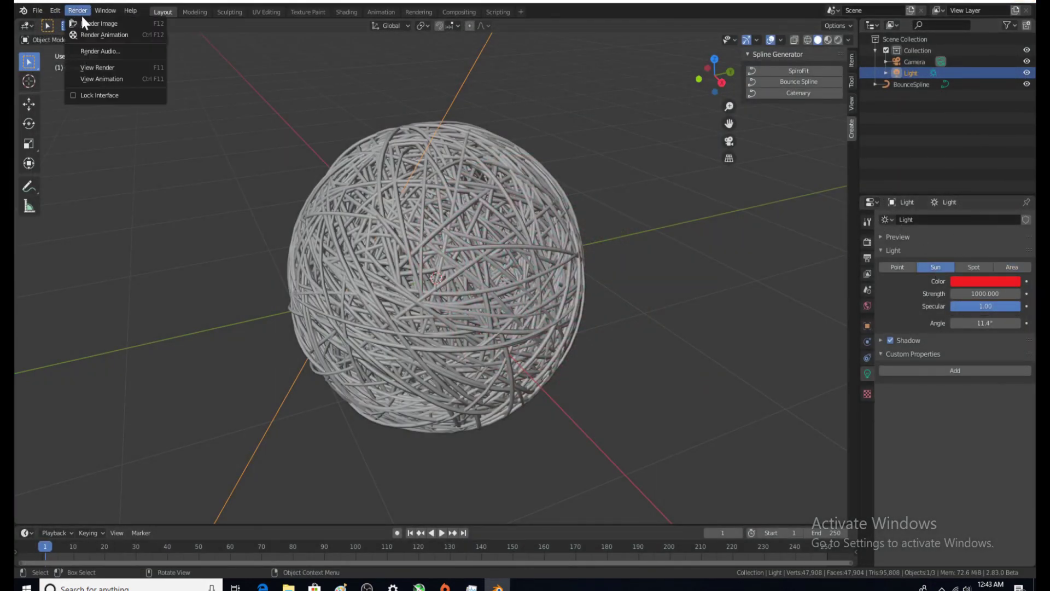
click(89, 24)
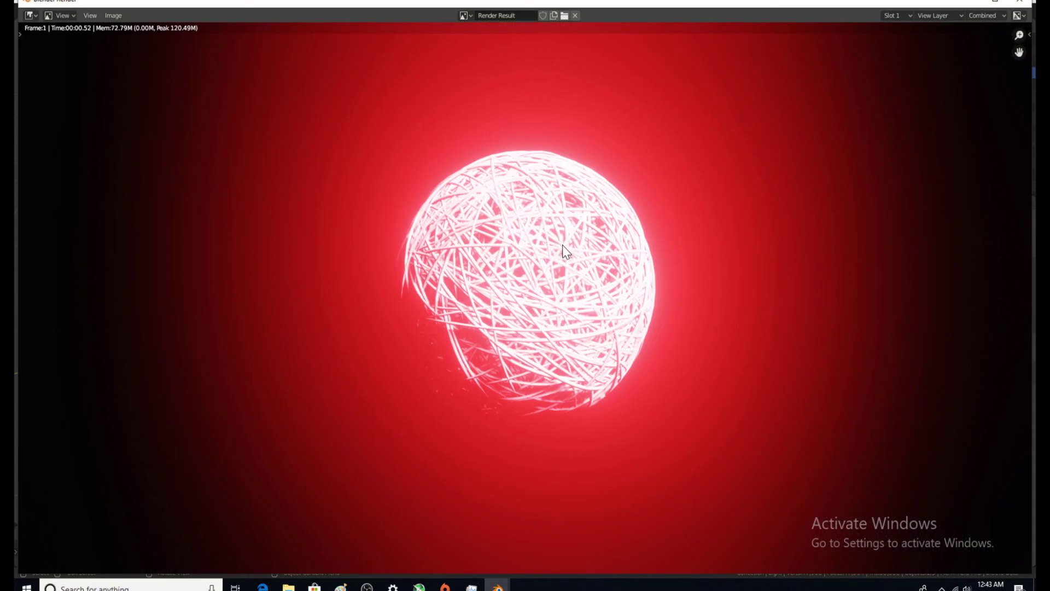
scroll(563, 251, down, 1)
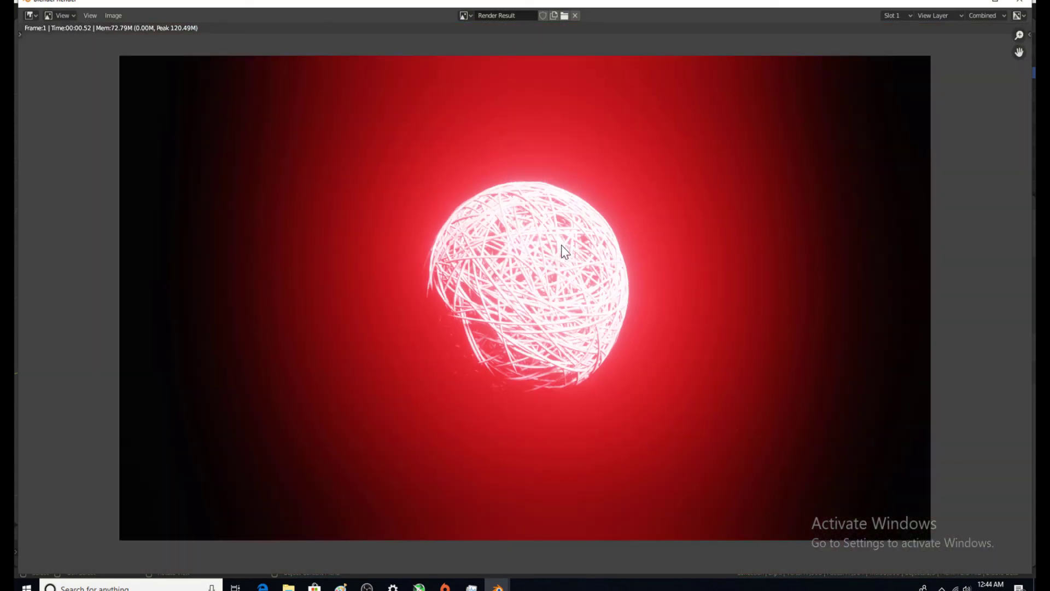
scroll(565, 251, up, 1)
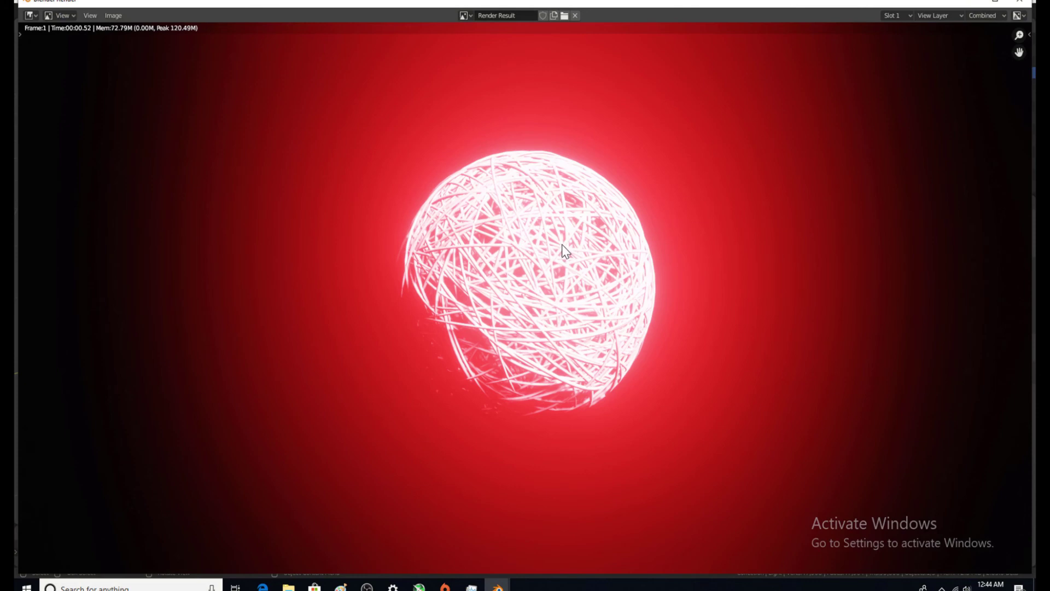